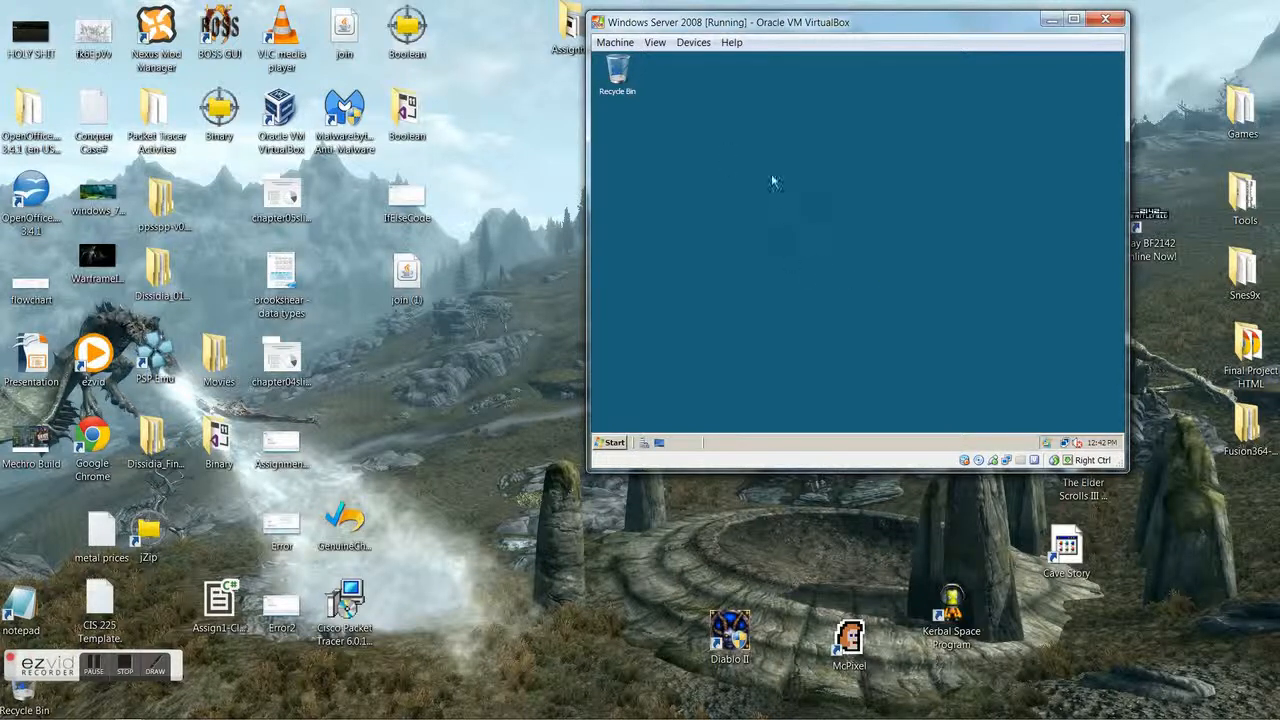
# Step: Open Active Directory Users and Computers and select the TestSharing-DL group in the TestOU organizational unit
pyautogui.click(614, 442)
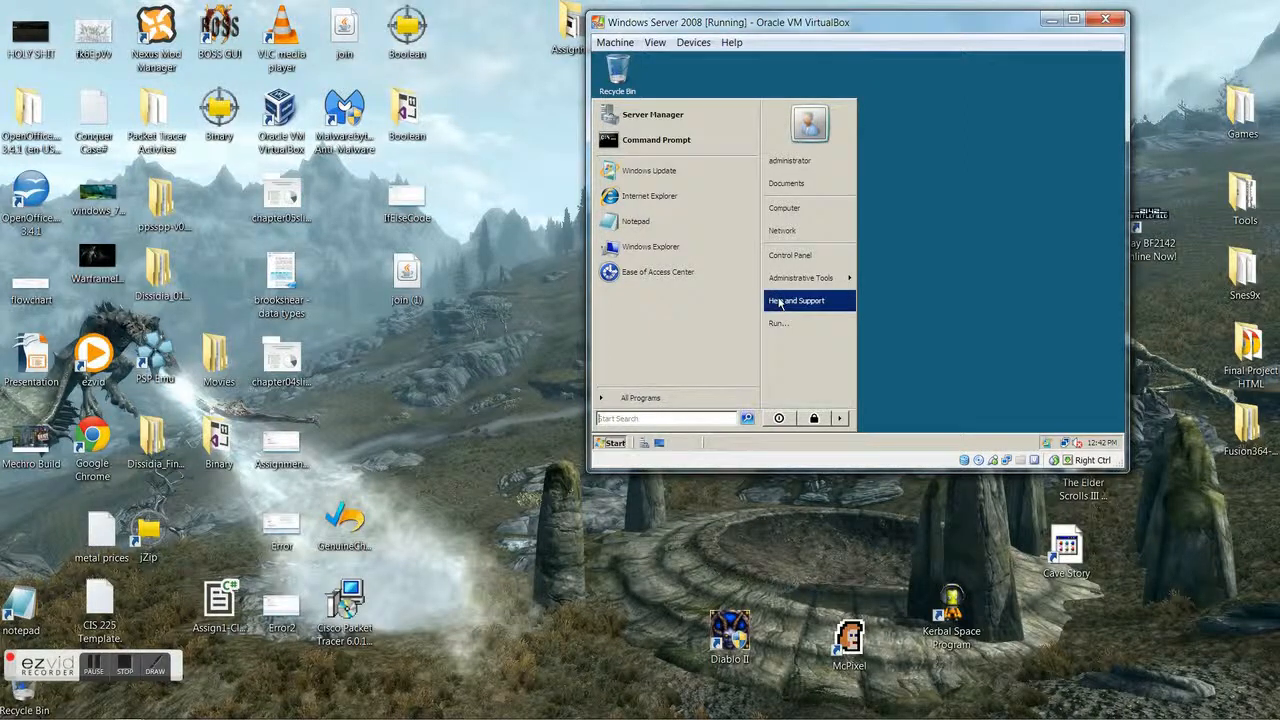
pyautogui.moveTo(808, 289)
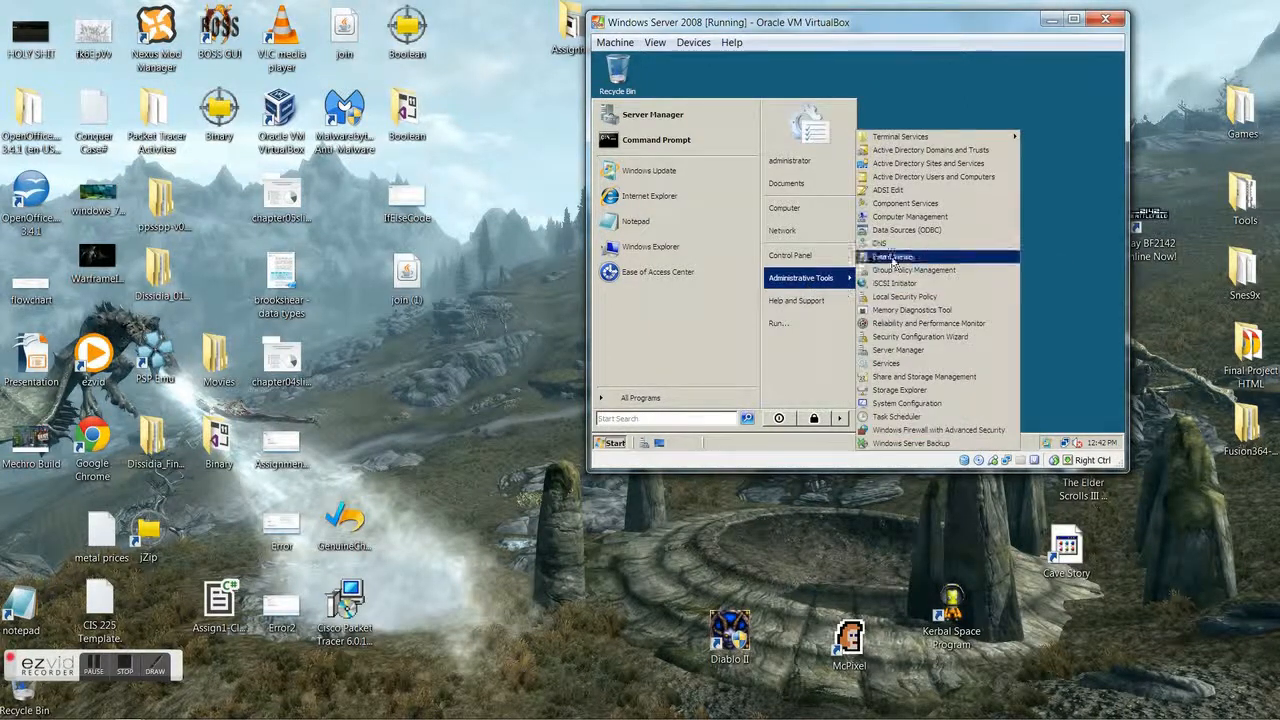
pyautogui.click(913, 182)
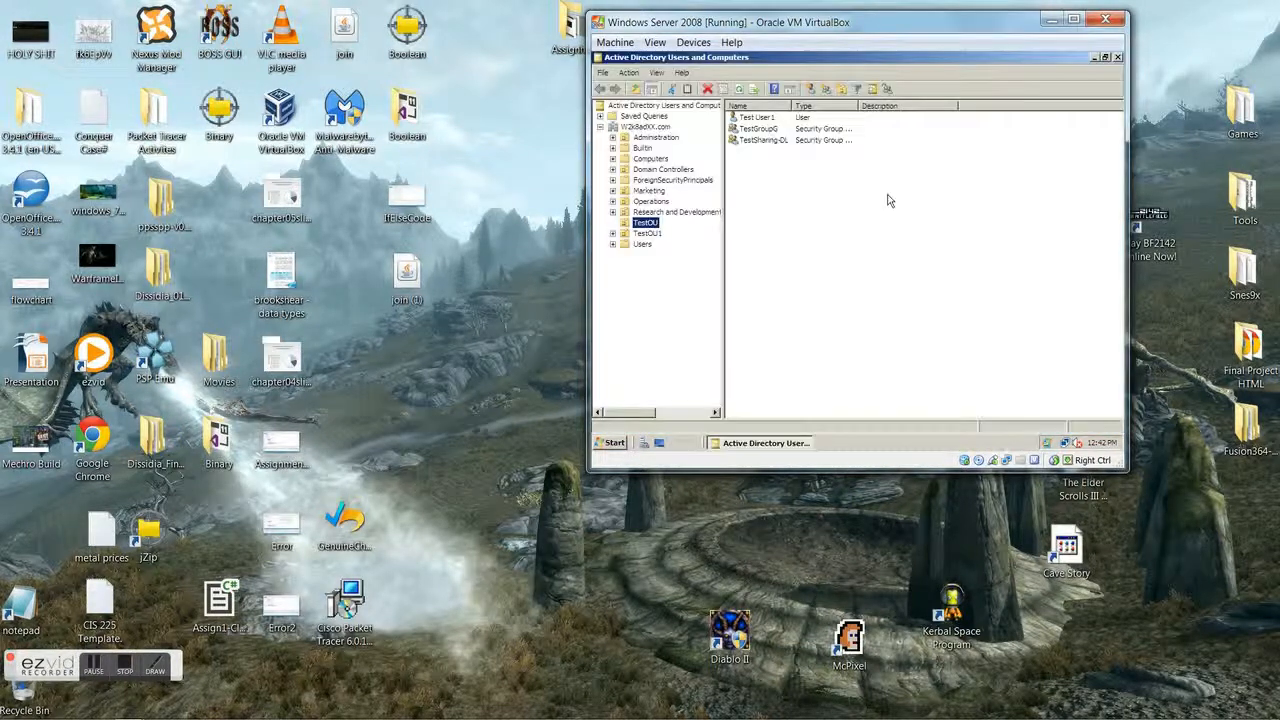
pyautogui.click(646, 223)
pyautogui.click(764, 140)
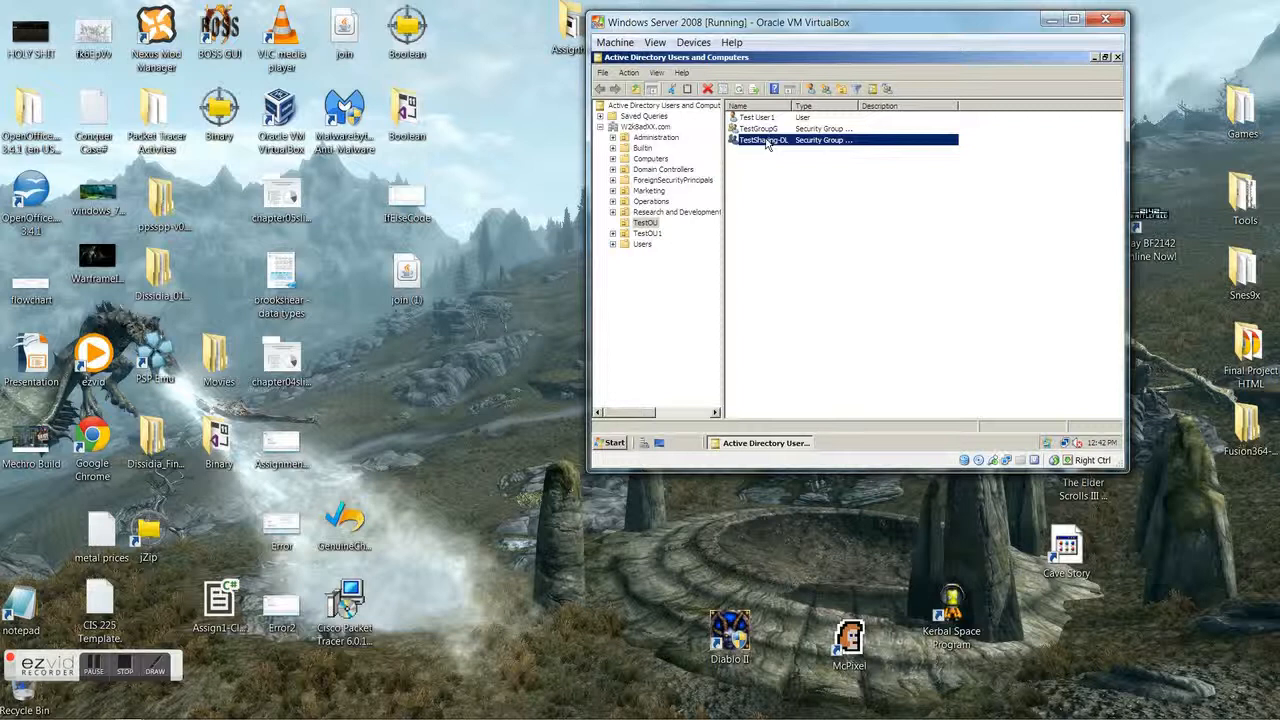
# Step: Try to add TestGroupG to the TestSharing-DL group, then close Active Directory Users and Computers
pyautogui.rightClick(755, 130)
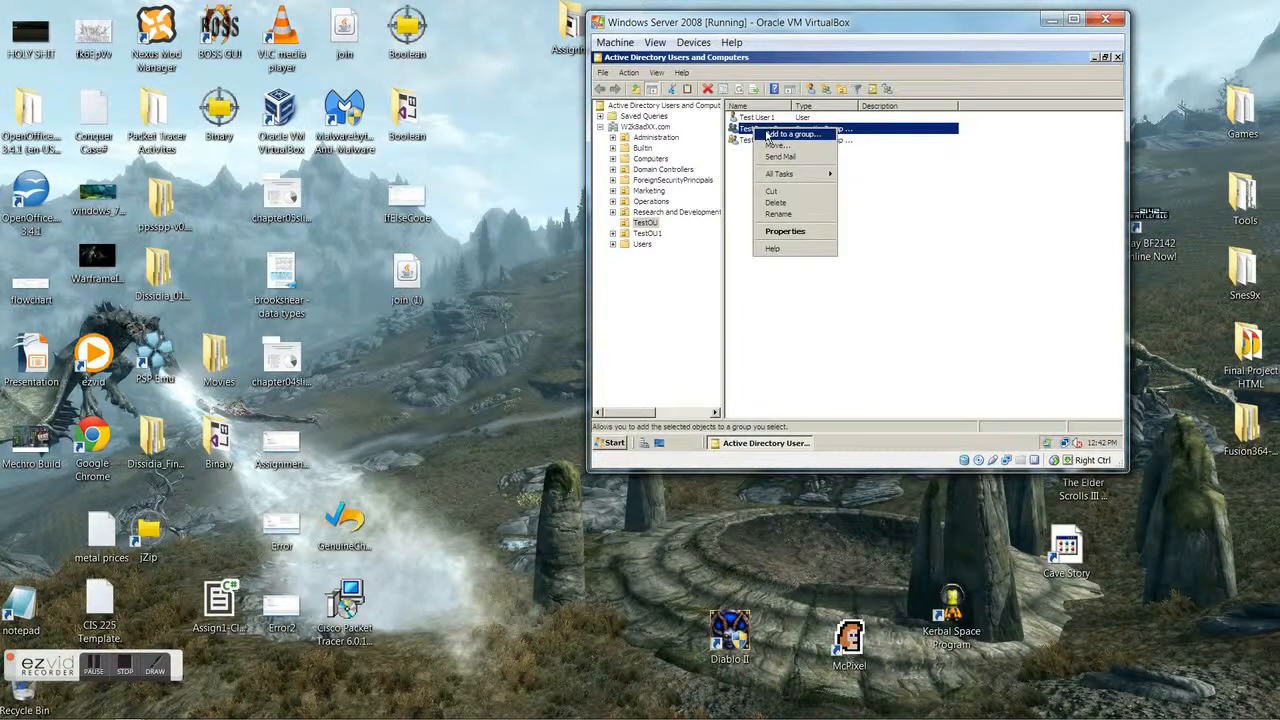
pyautogui.click(786, 134)
pyautogui.write('TestSharing-')
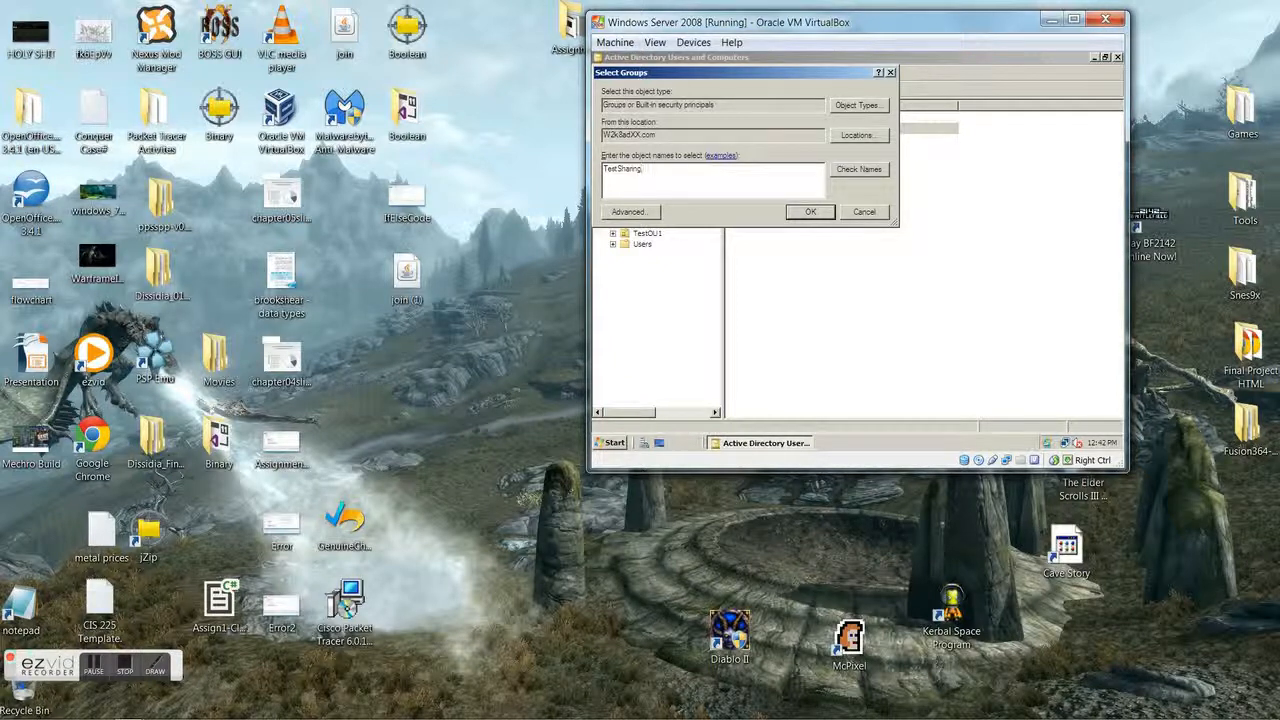
pyautogui.write('OU')
pyautogui.click(862, 170)
pyautogui.click(818, 214)
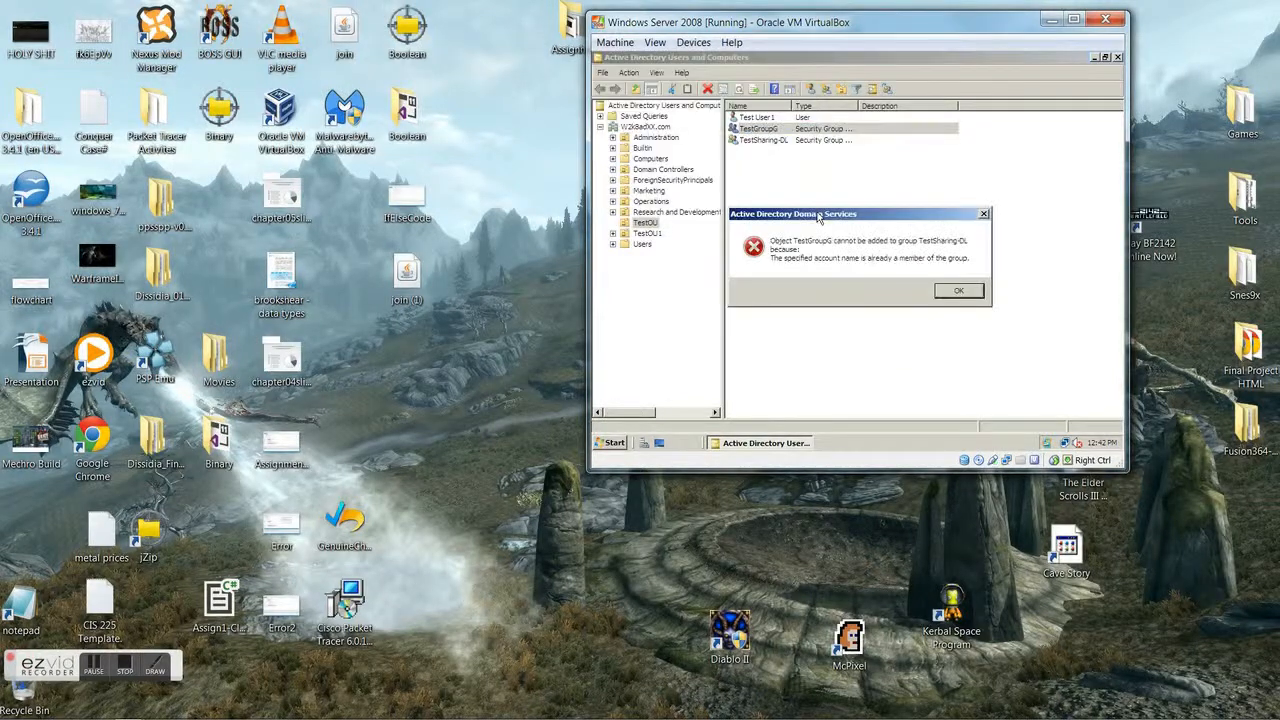
pyautogui.click(953, 290)
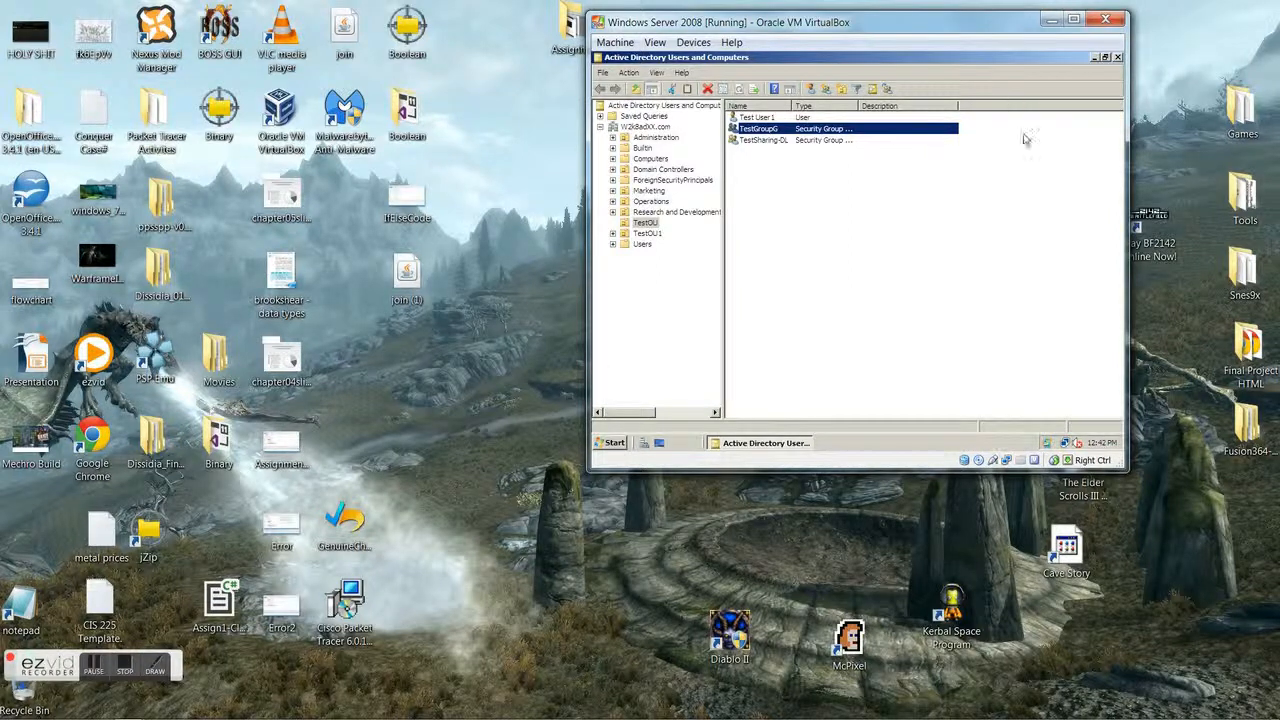
pyautogui.click(1118, 57)
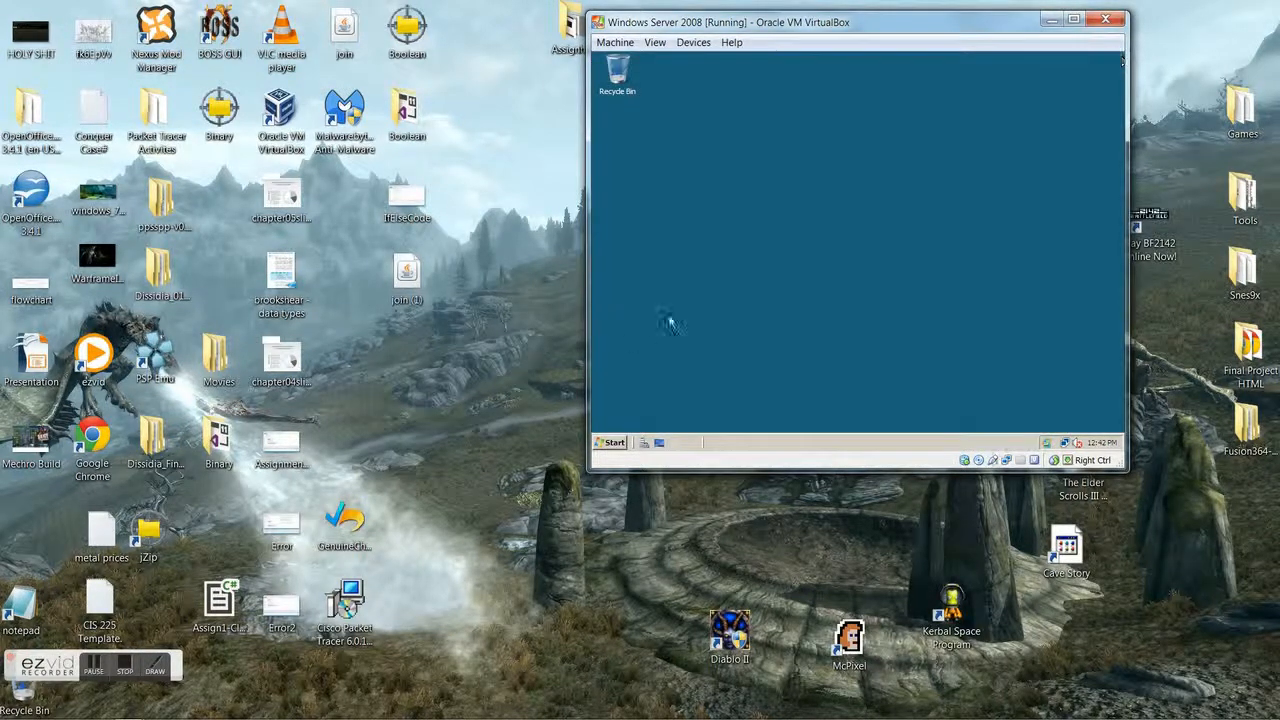
# Step: Open Windows Explorer in the virtual machine and go to the Qdata (Q:) drive
pyautogui.click(614, 444)
pyautogui.write('windows exp')
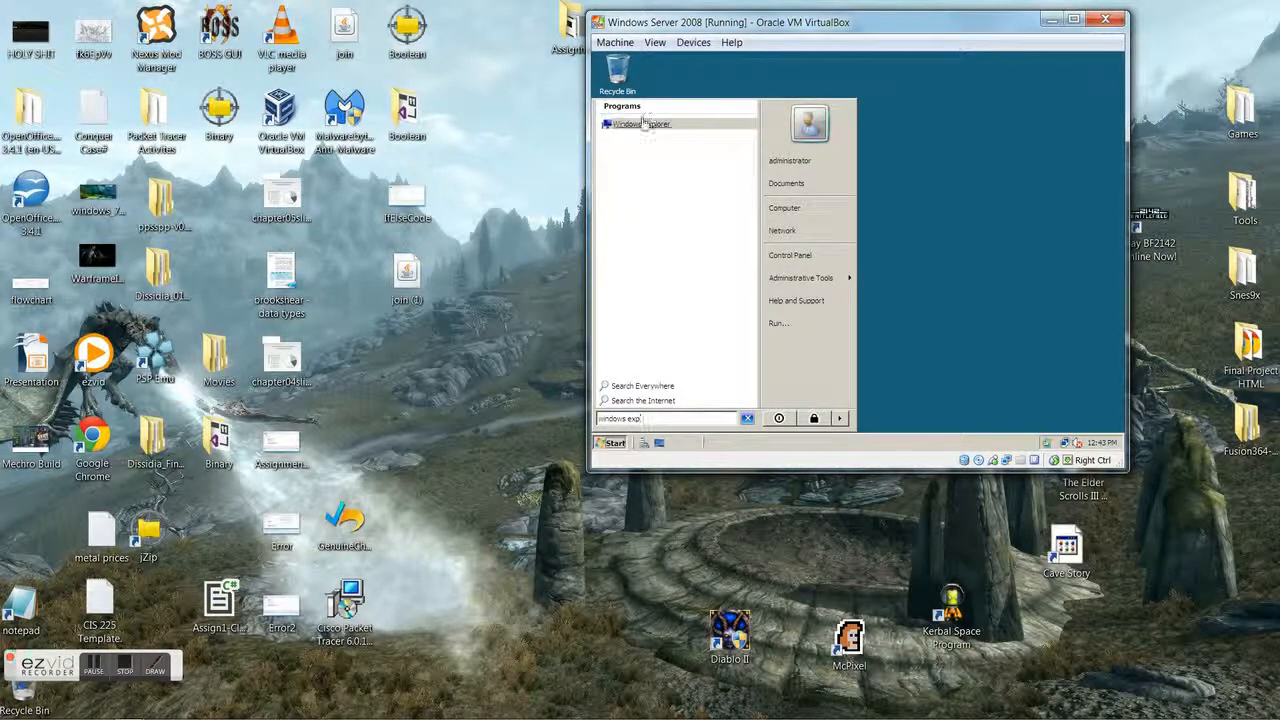
pyautogui.click(643, 128)
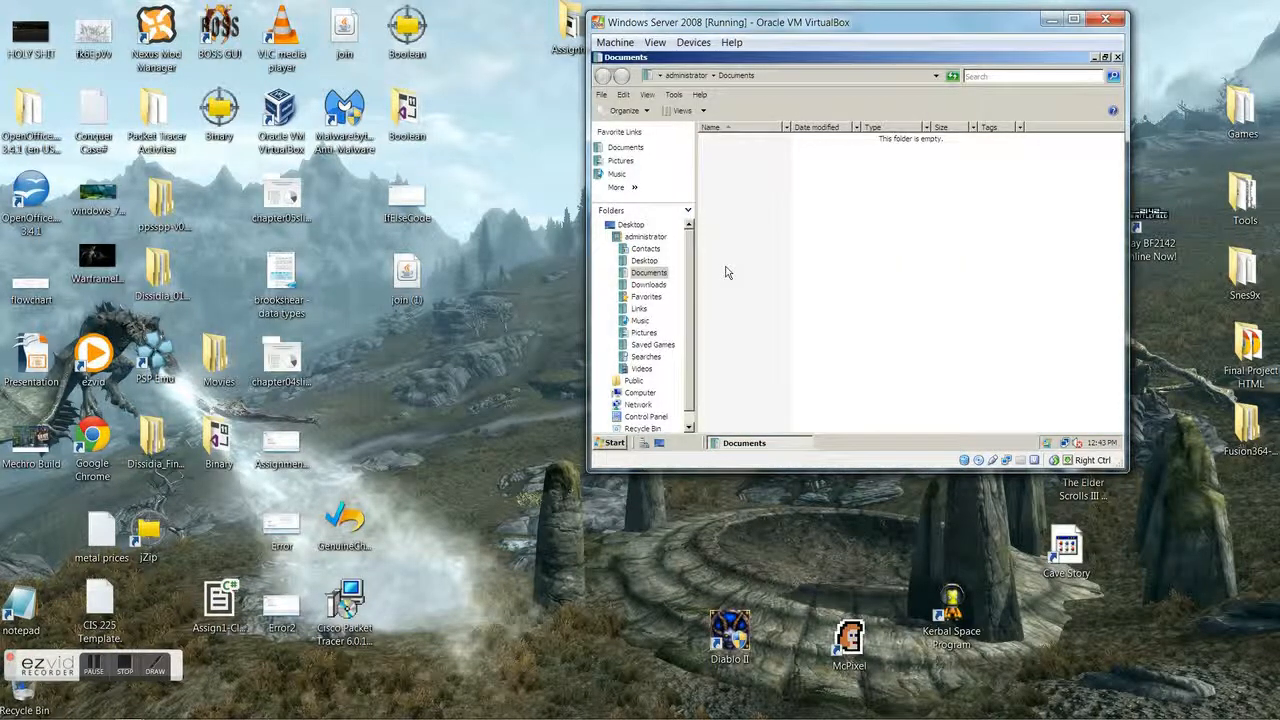
pyautogui.scroll(-1, 692, 264)
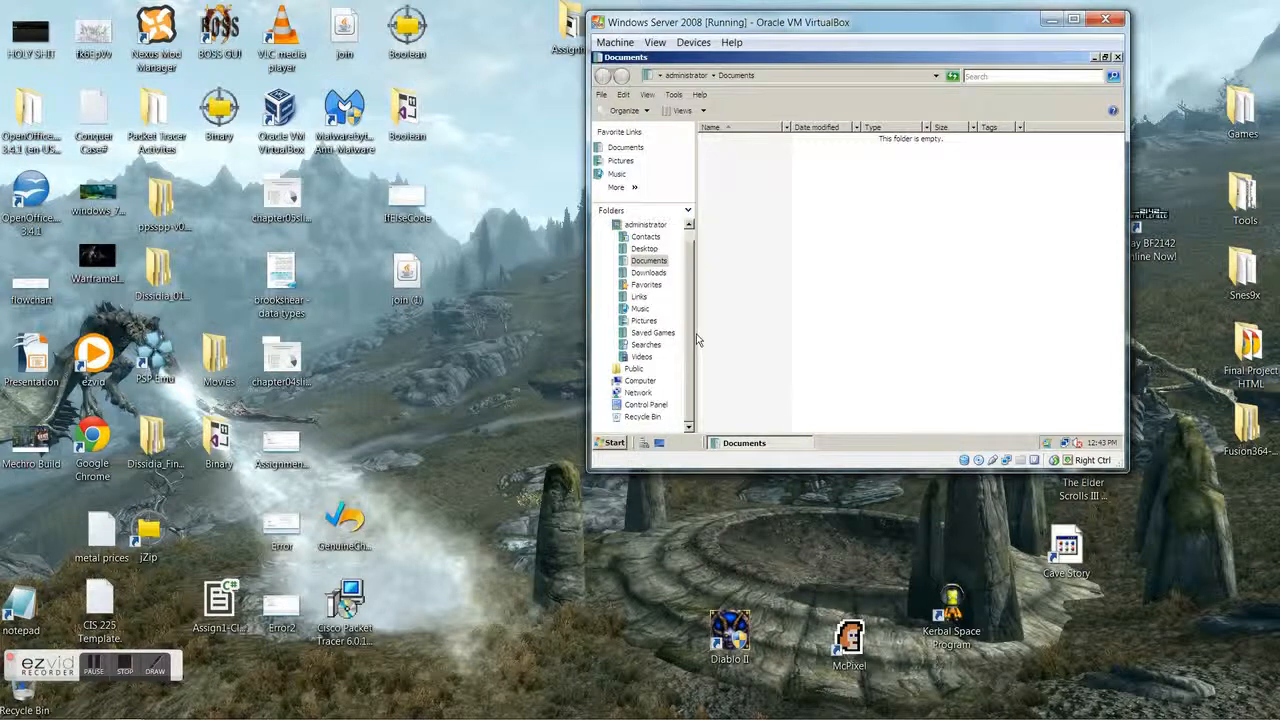
pyautogui.scroll(1, 696, 312)
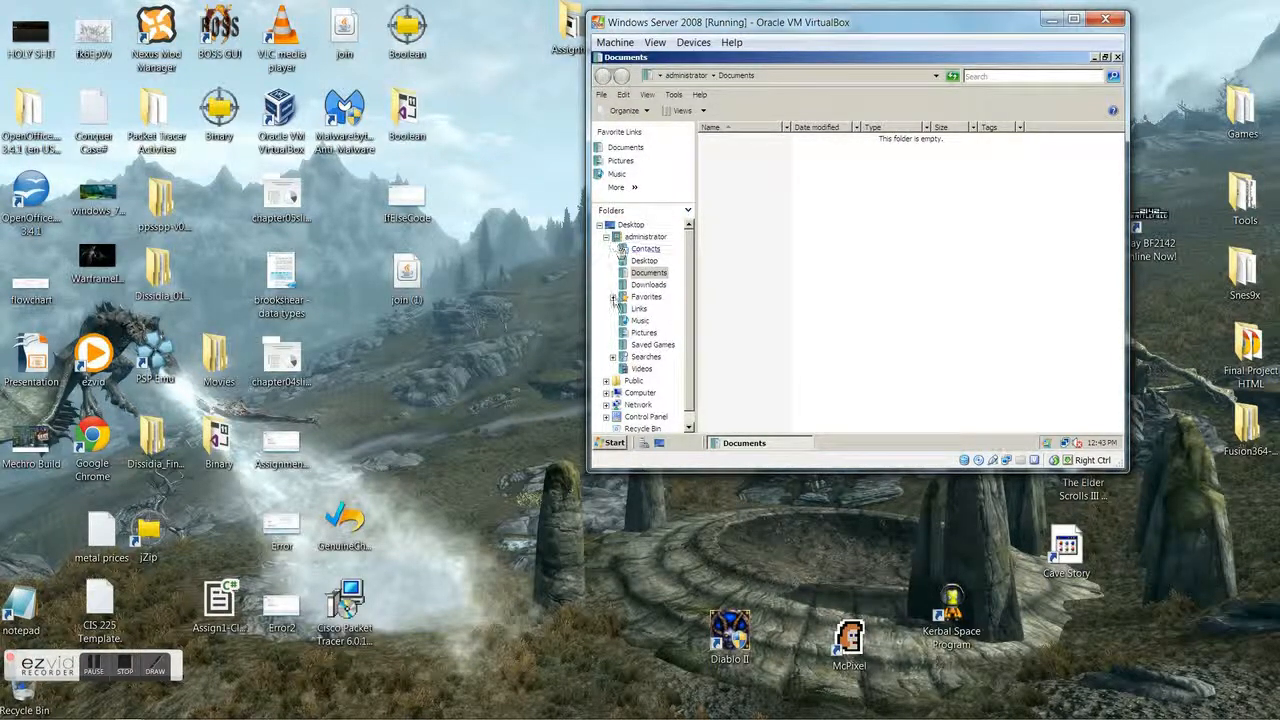
pyautogui.click(606, 392)
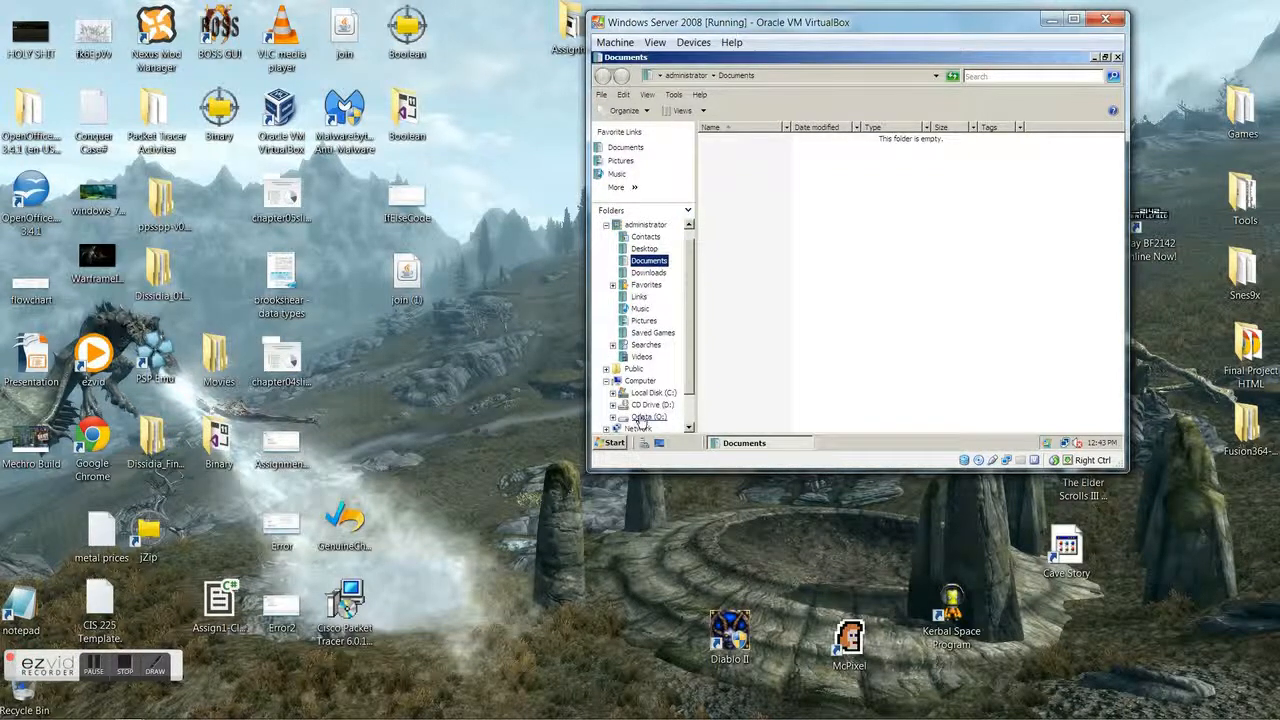
pyautogui.click(645, 417)
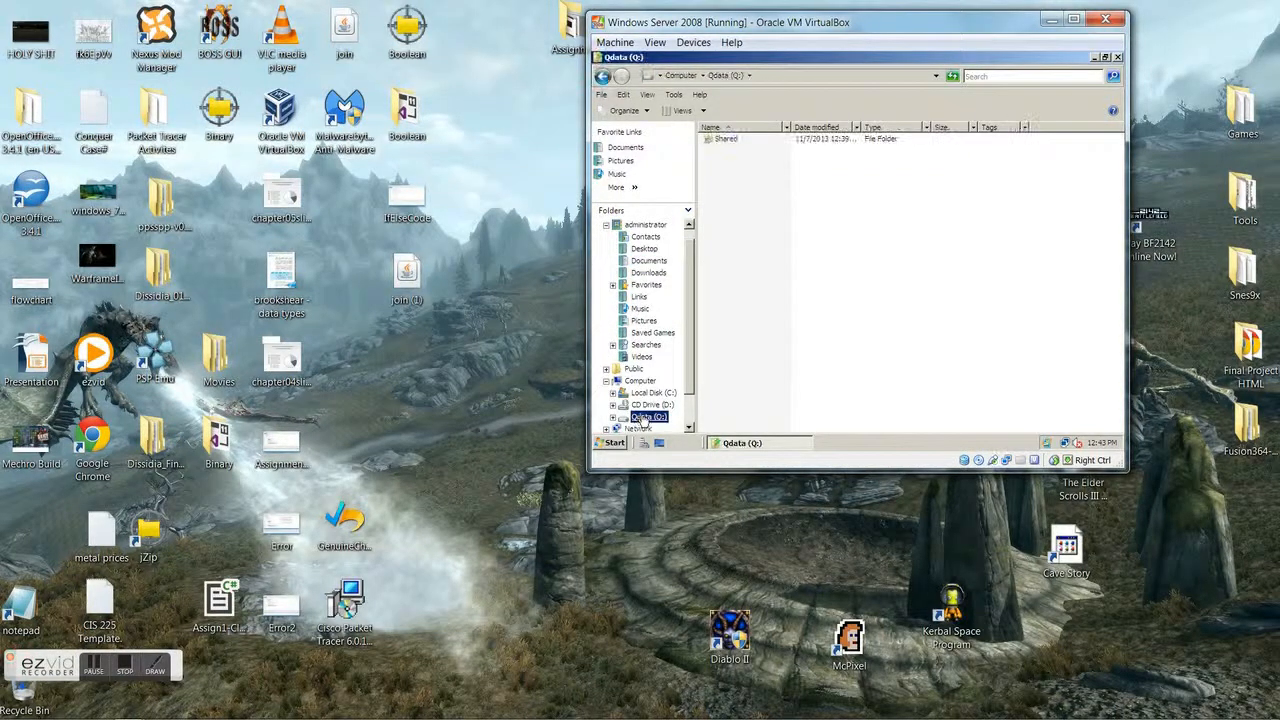
# Step: Create a new folder named TestShare1 on the Qdata (Q:) drive
pyautogui.rightClick(818, 229)
pyautogui.moveTo(842, 270)
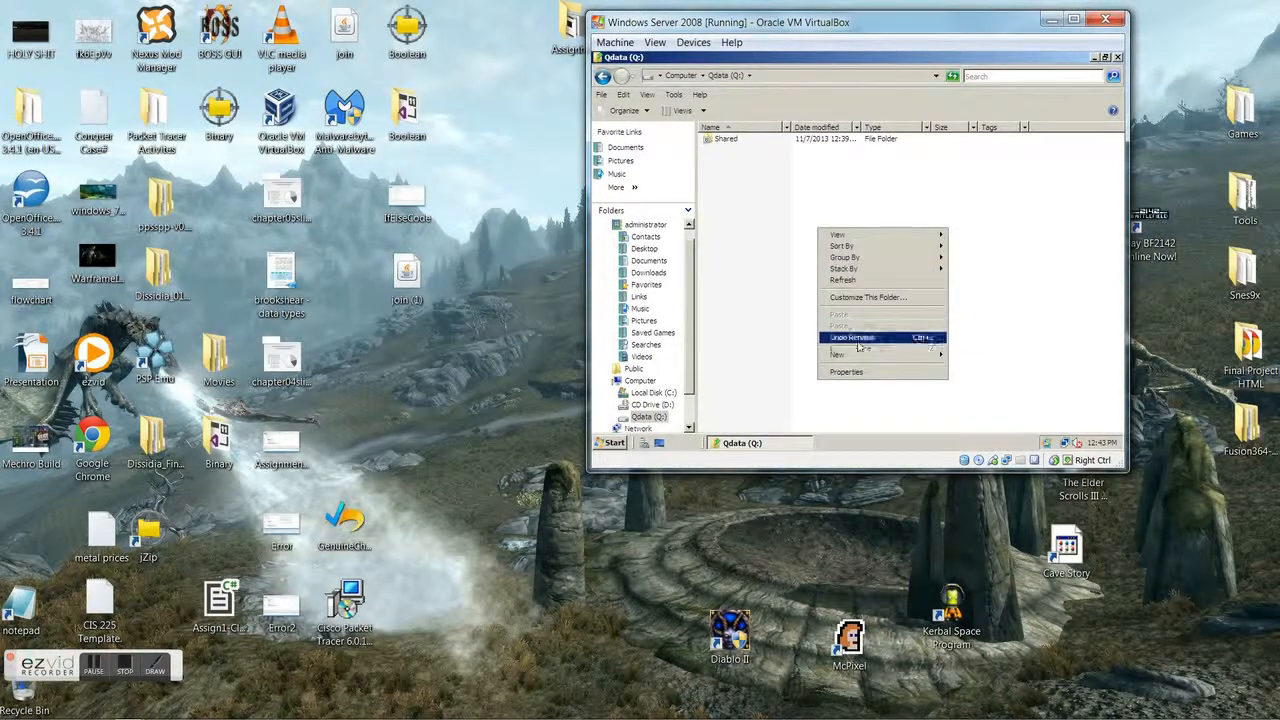
pyautogui.moveTo(850, 354)
pyautogui.click(964, 356)
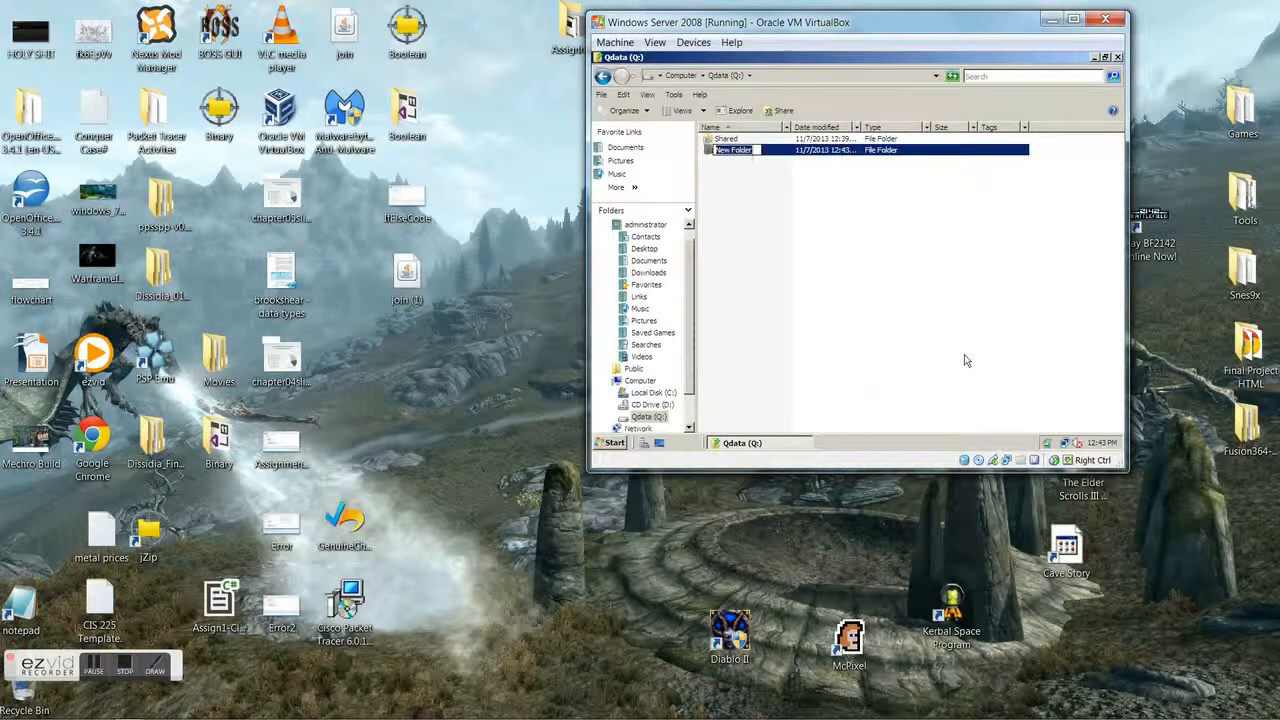
pyautogui.write('TestShare1')
pyautogui.press('Return')
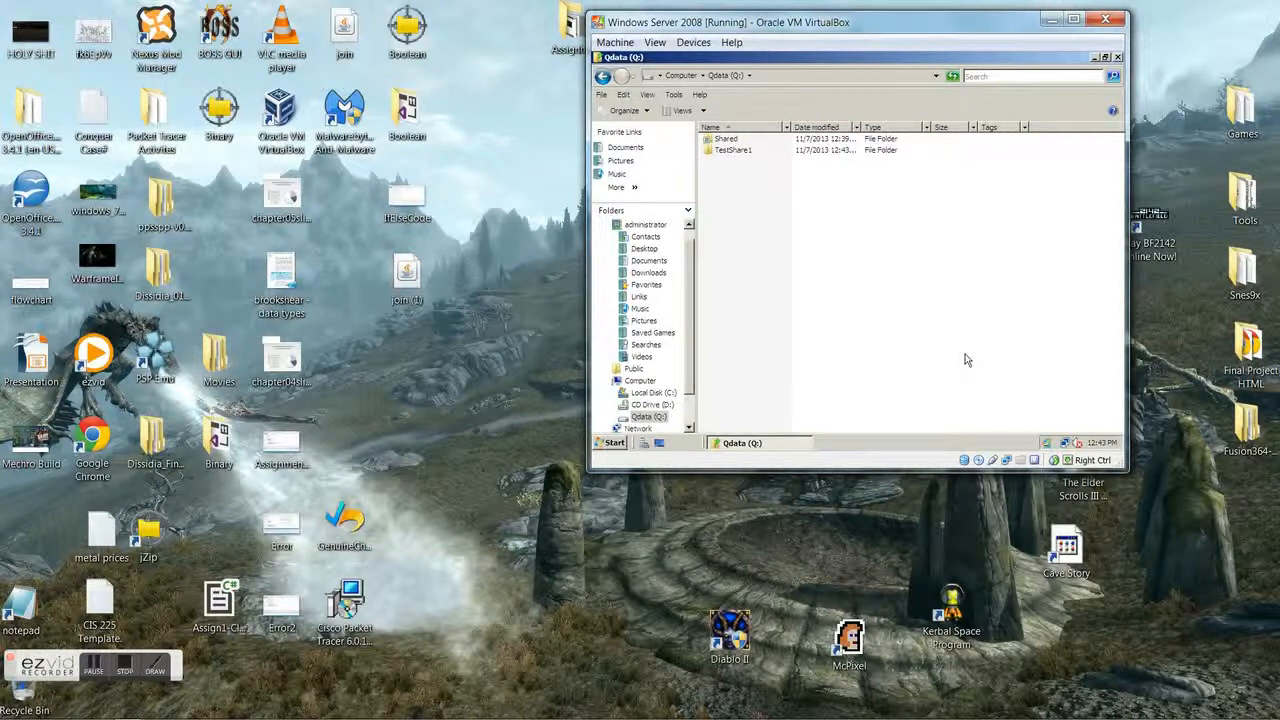
# Step: Examine the security permissions of CREATOR OWNER in the TestShare1 folder's properties, then close them without changes
pyautogui.rightClick(730, 150)
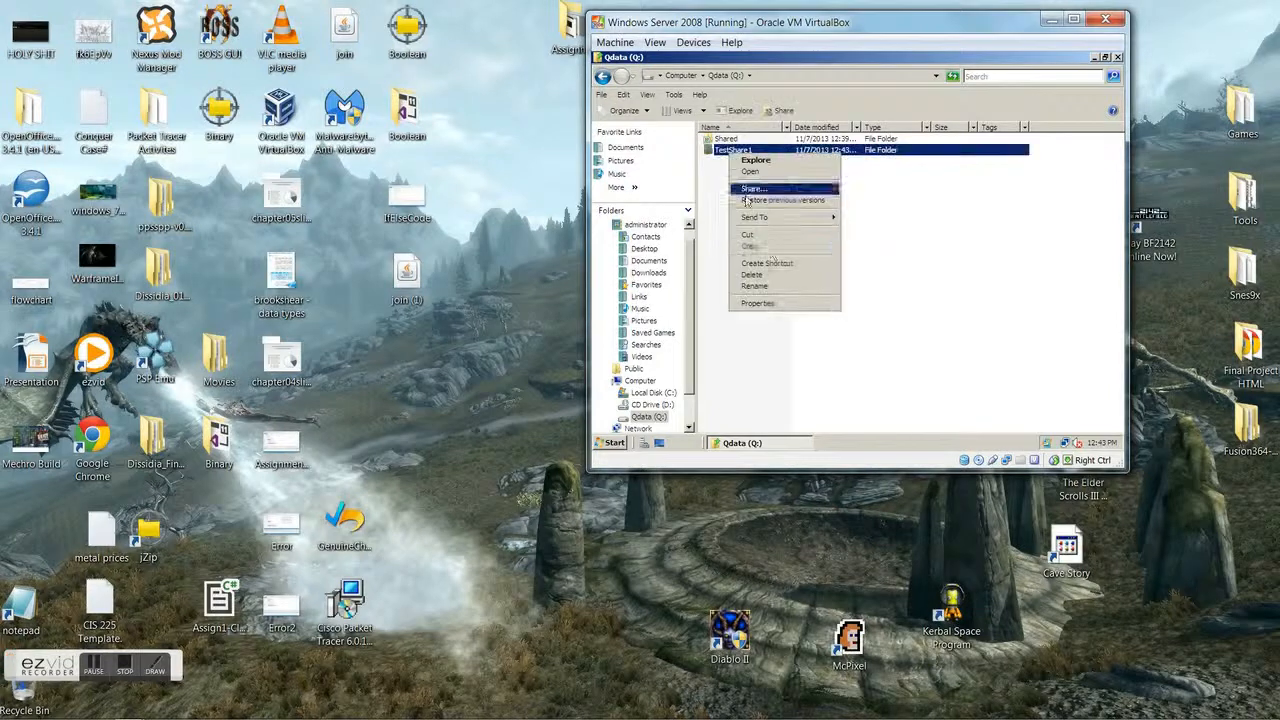
pyautogui.click(770, 303)
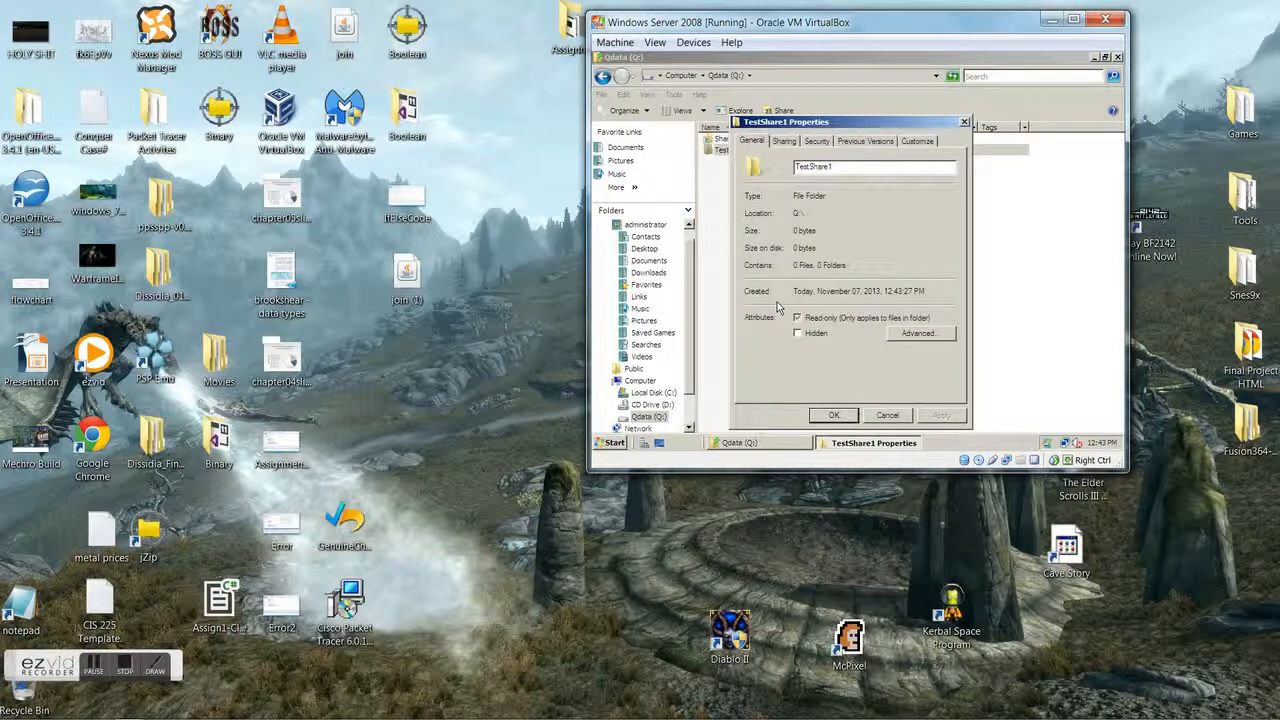
pyautogui.click(826, 143)
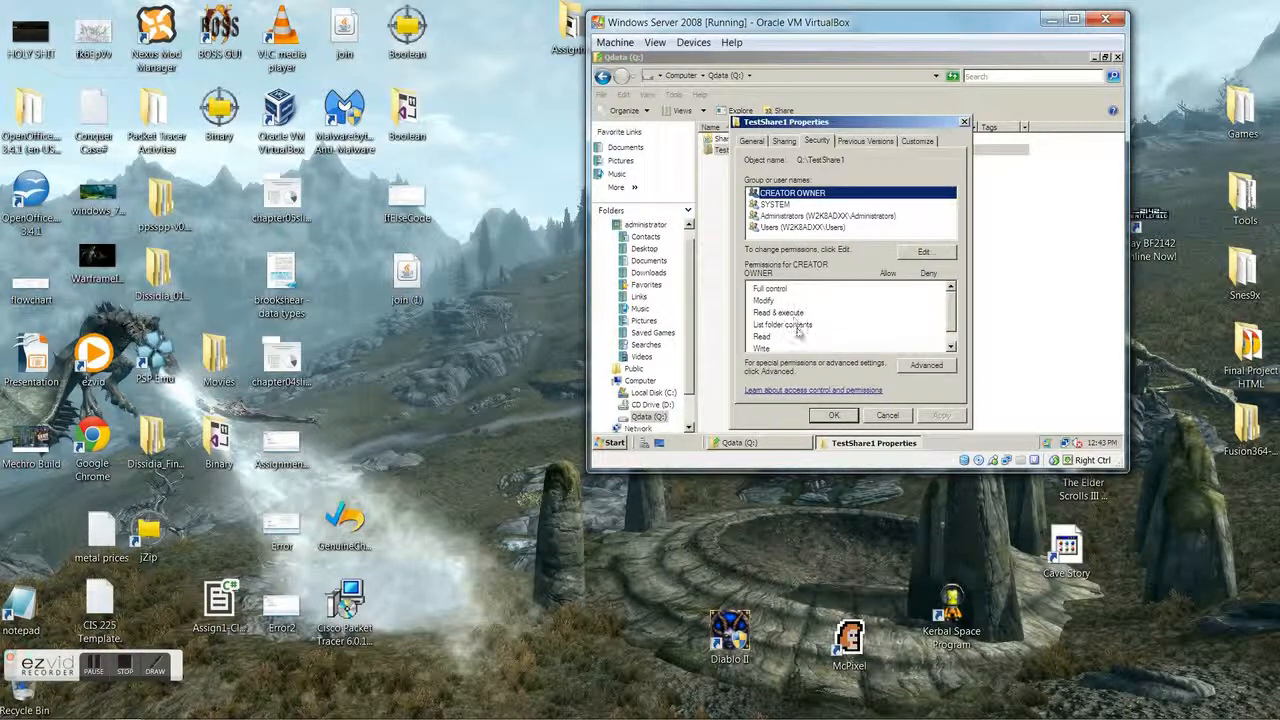
pyautogui.click(940, 365)
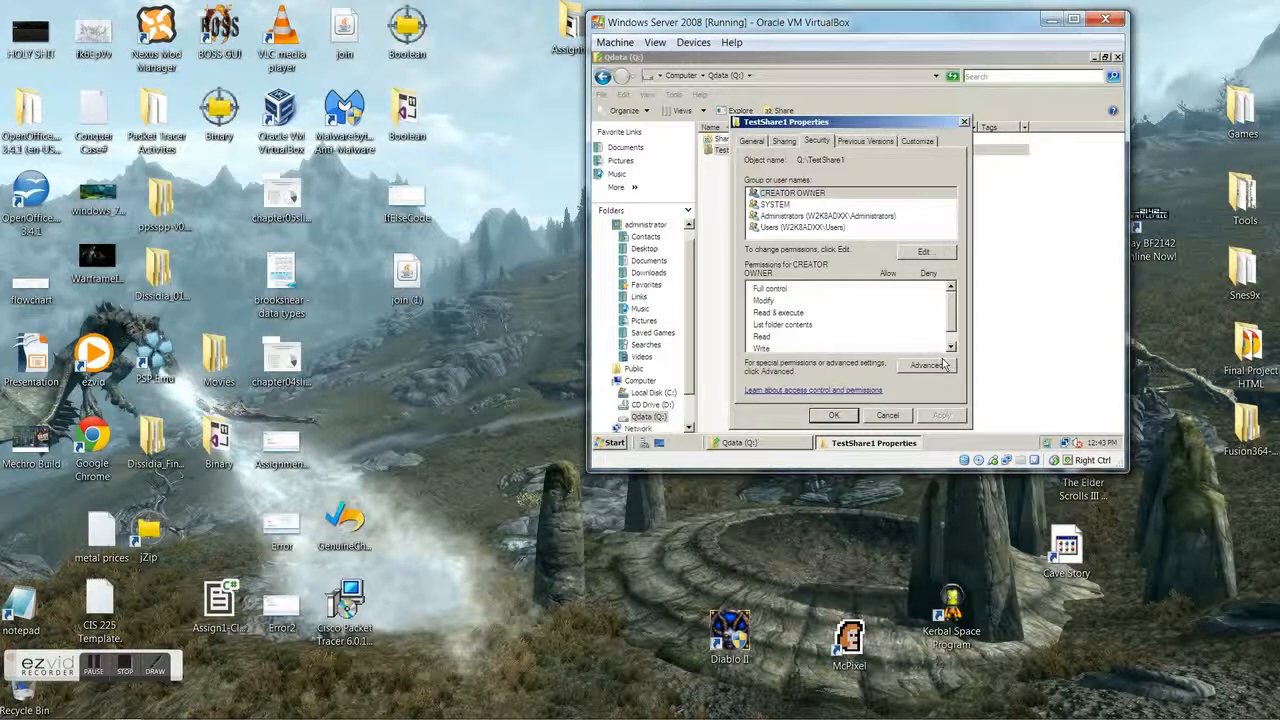
pyautogui.click(951, 345)
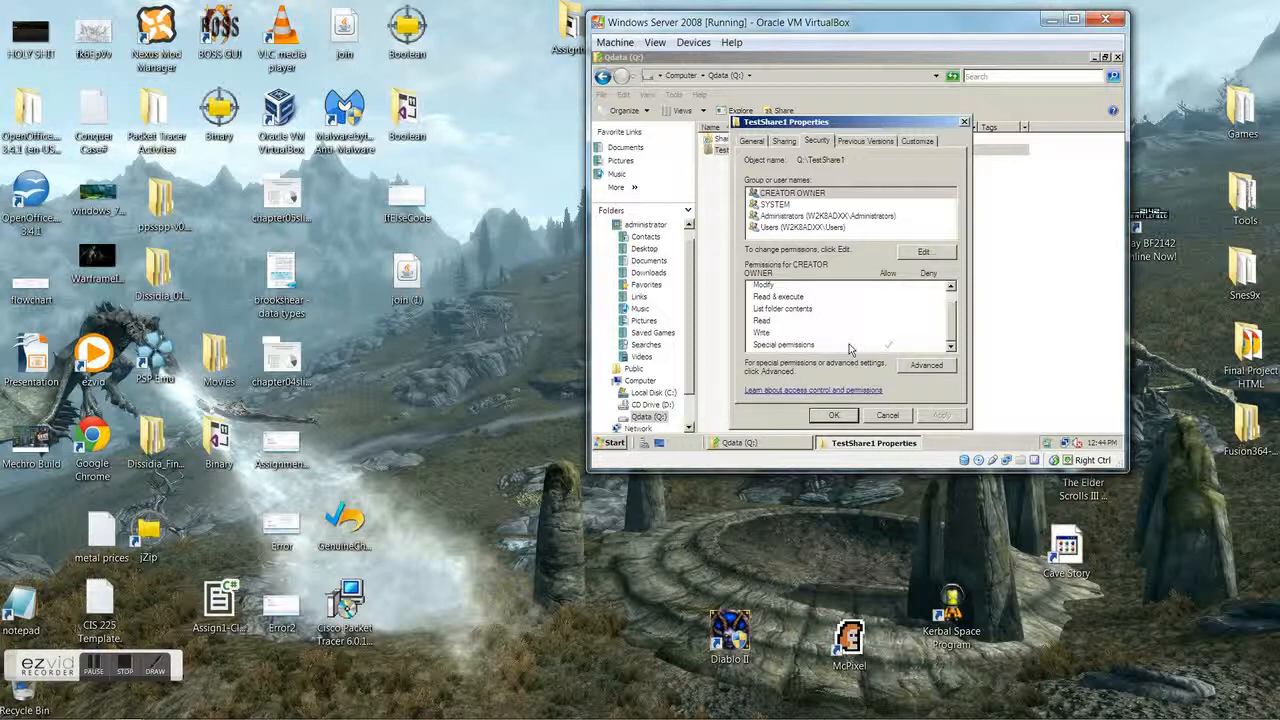
pyautogui.click(889, 418)
# Step: Open file sharing for the TestShare1 folder and find and add the TestSharing-DL group to its sharing list
pyautogui.rightClick(820, 152)
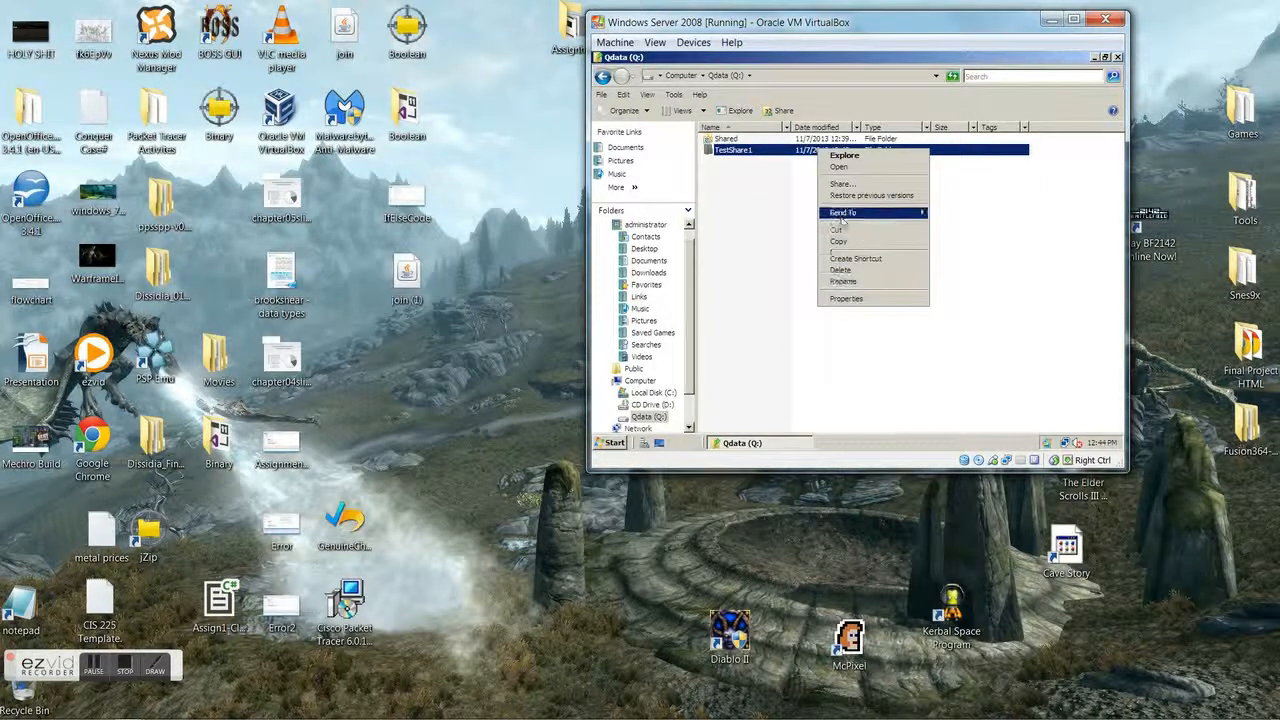
pyautogui.click(841, 186)
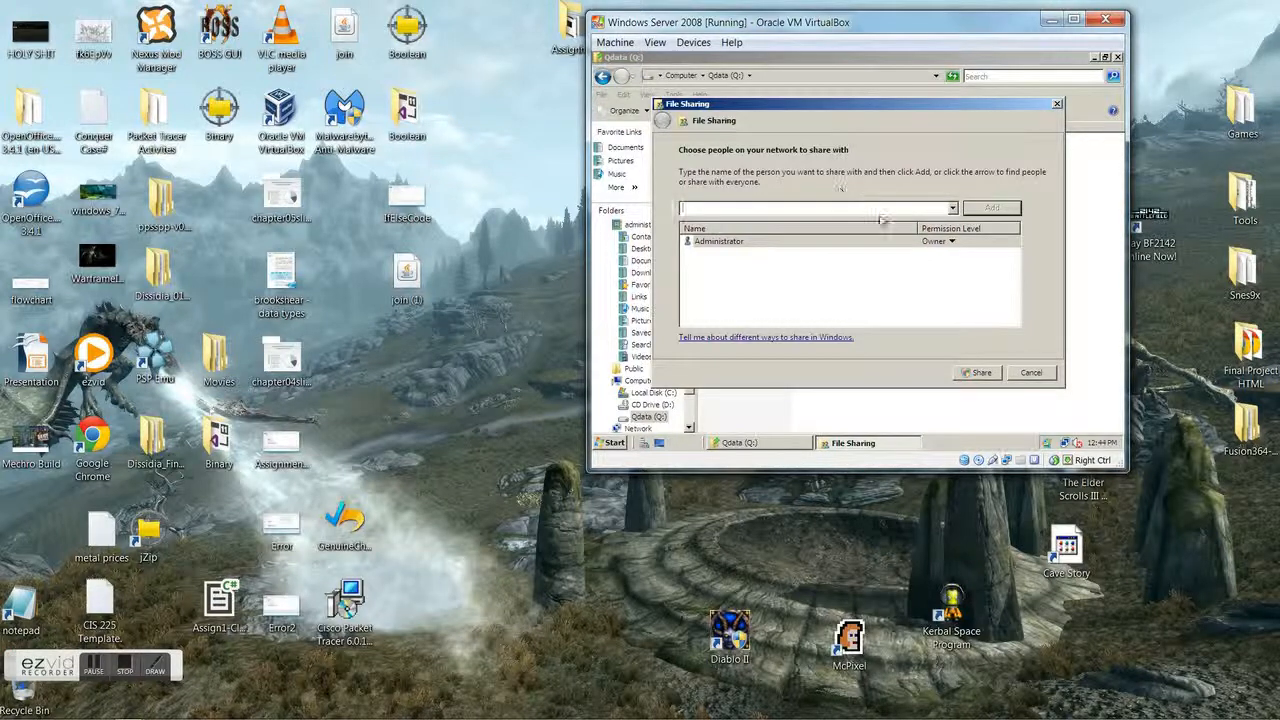
pyautogui.click(951, 212)
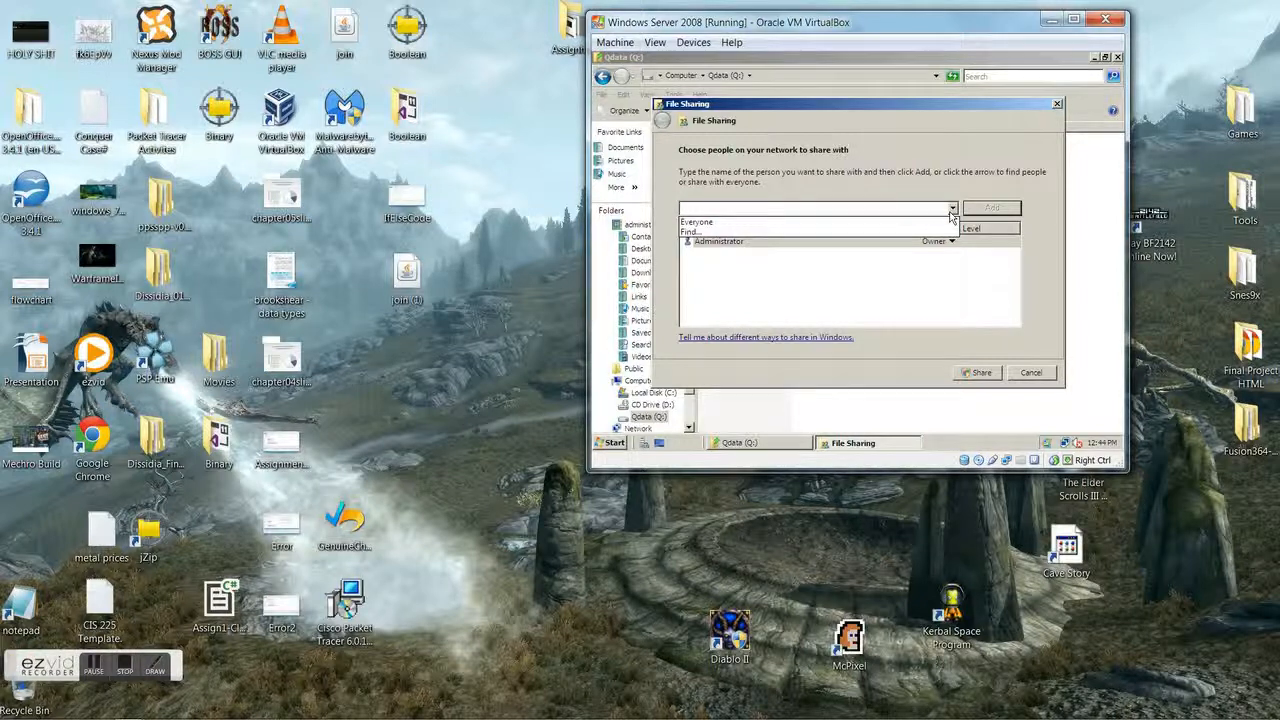
pyautogui.click(880, 231)
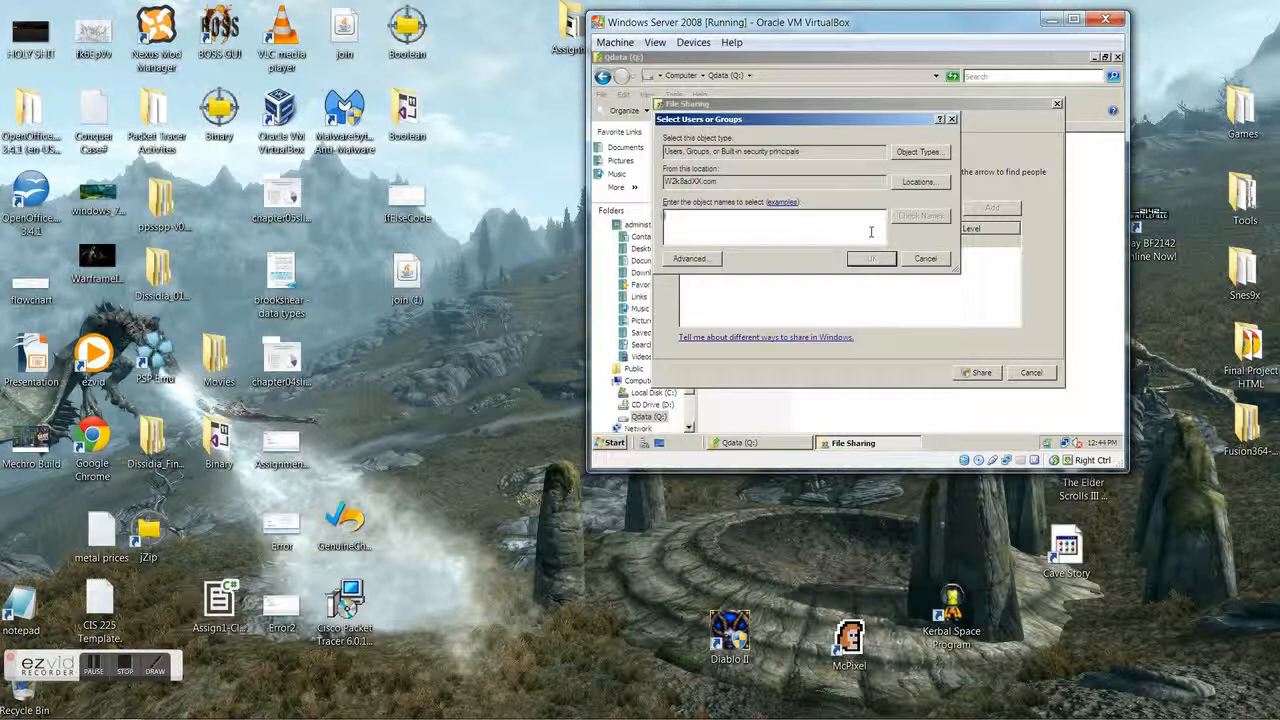
pyautogui.write('TestSharing')
pyautogui.click(922, 218)
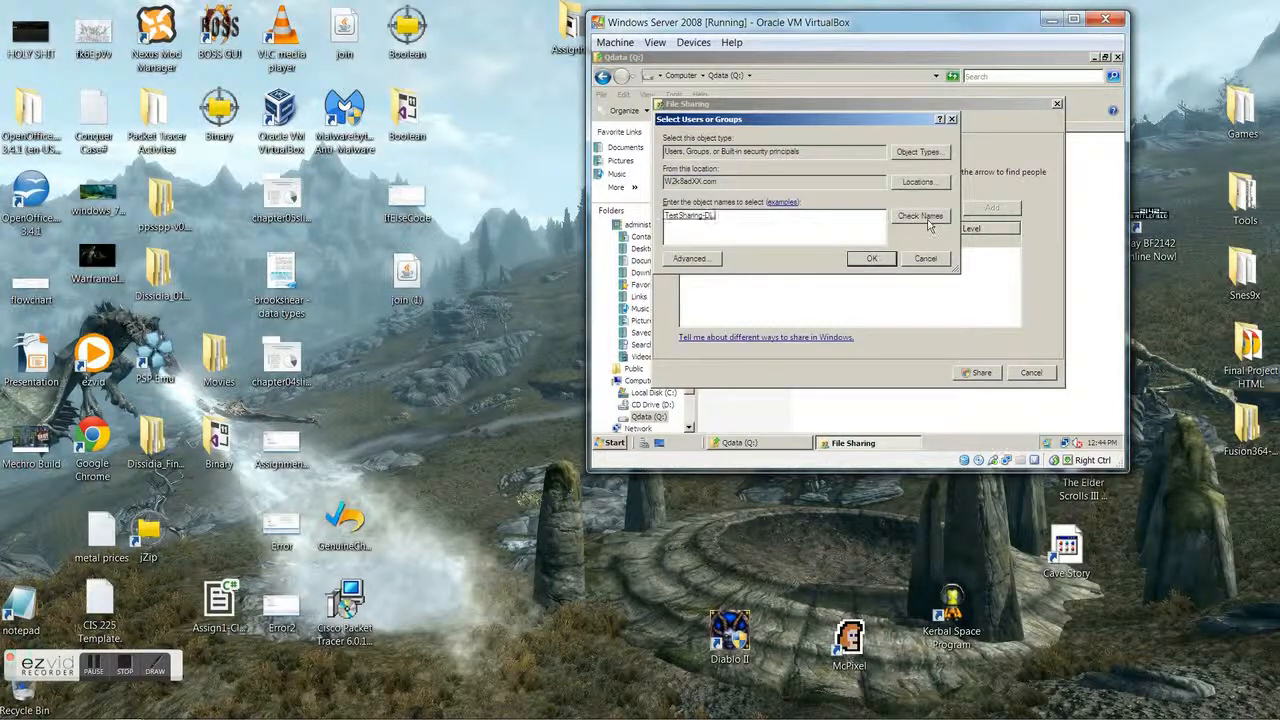
pyautogui.click(870, 262)
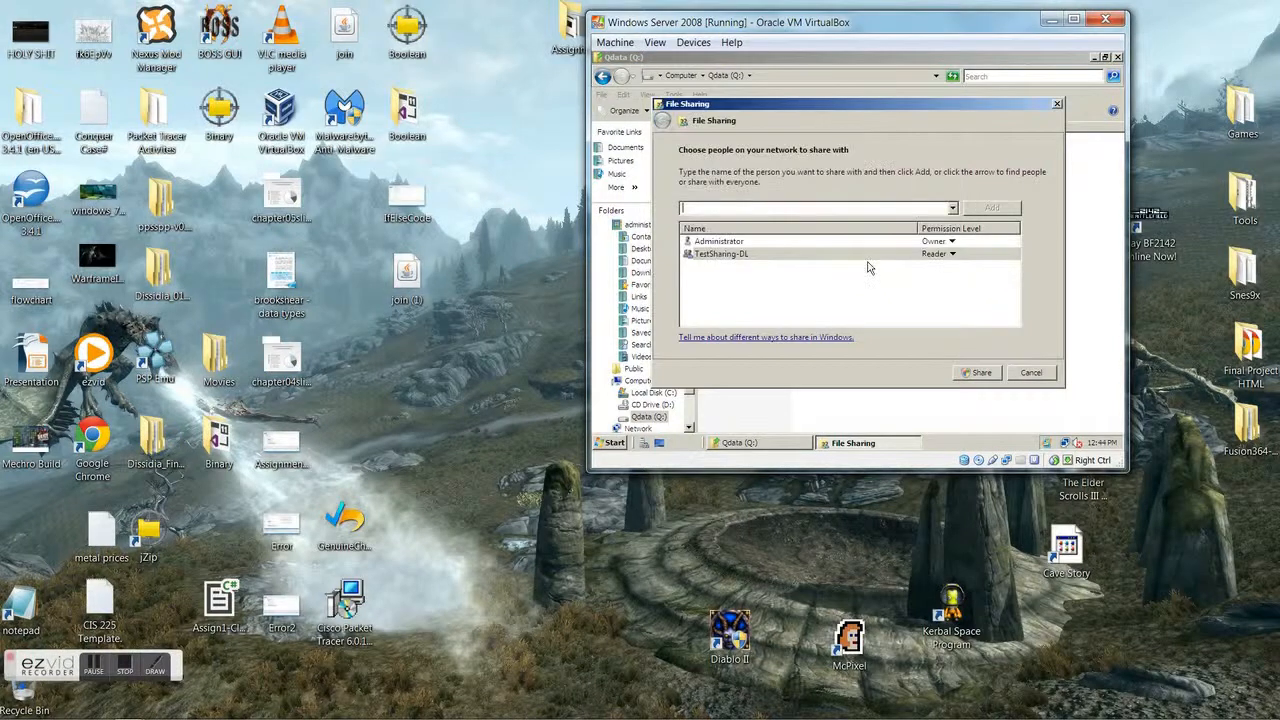
# Step: Set the TestSharing-DL group's permission level to Contributor and share the TestShare1 folder
pyautogui.click(757, 258)
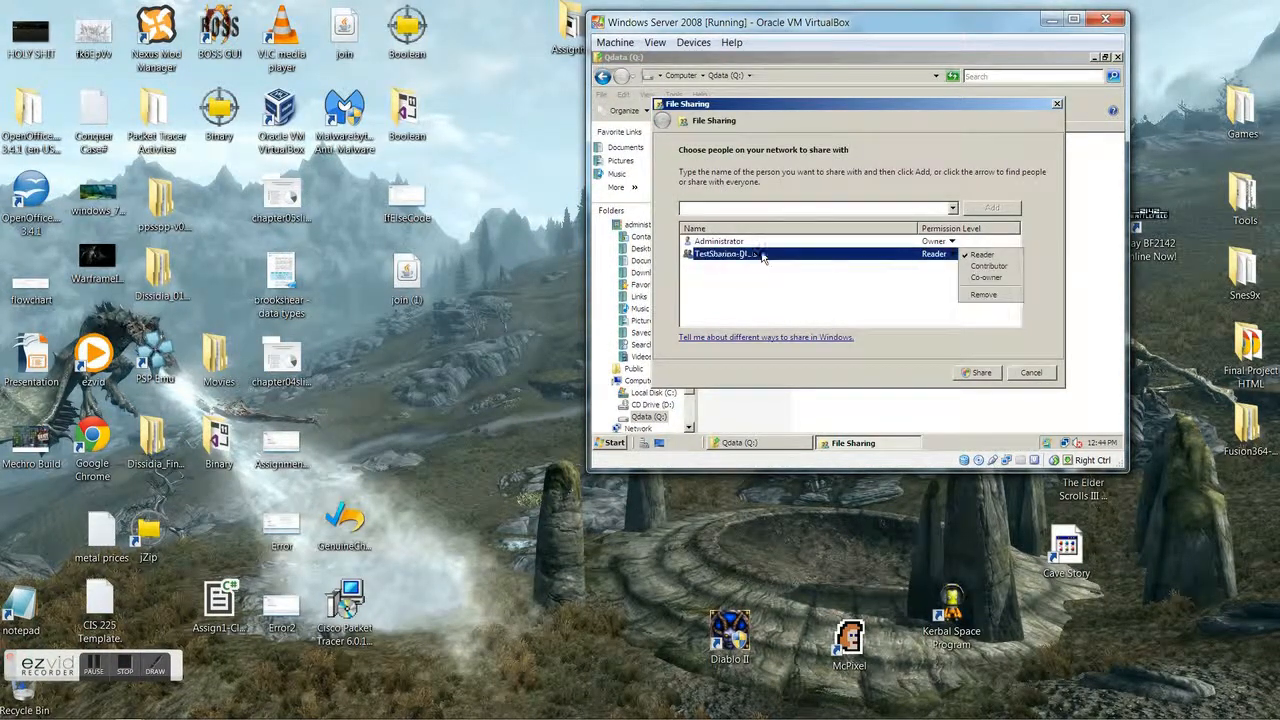
pyautogui.click(984, 267)
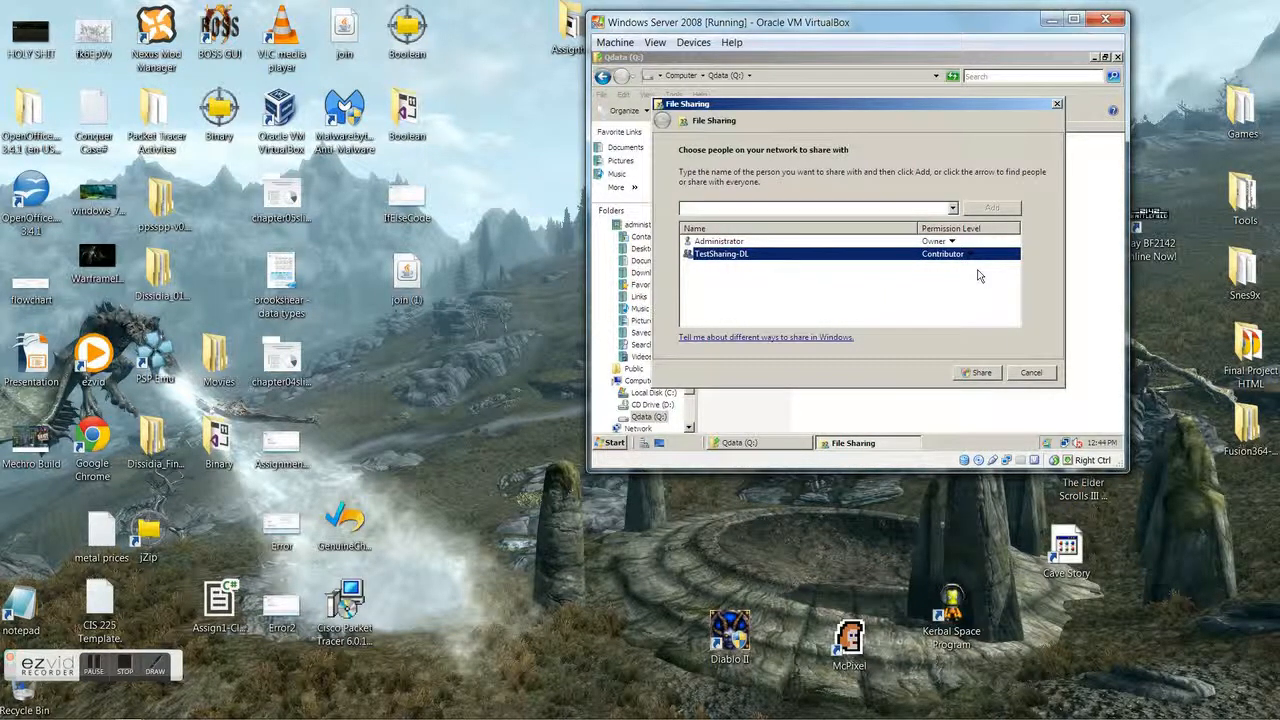
pyautogui.click(982, 372)
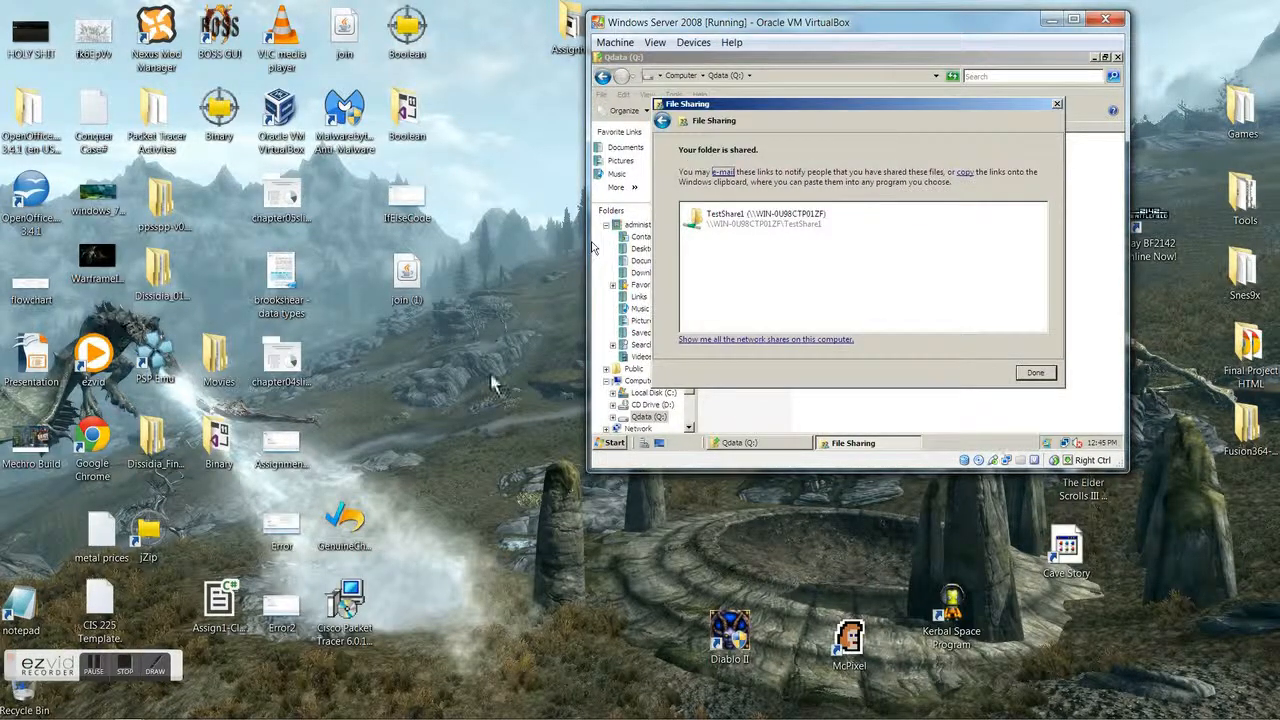
pyautogui.click(157, 672)
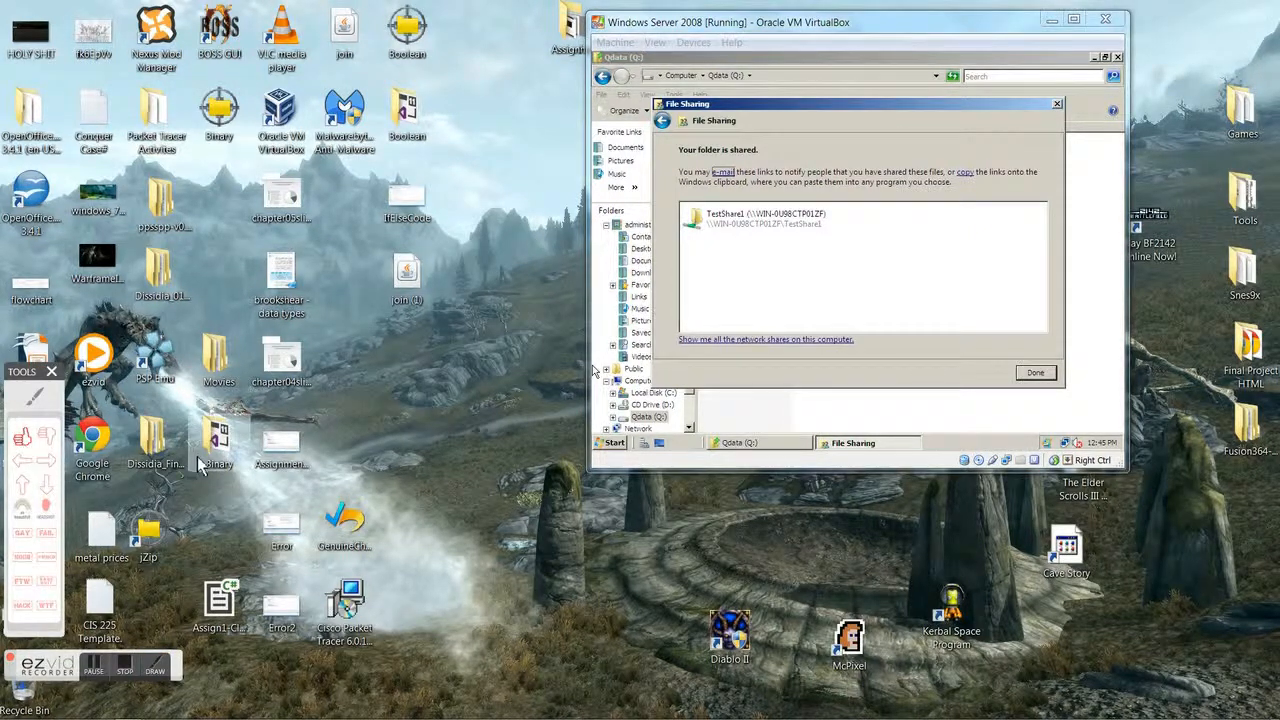
pyautogui.click(22, 437)
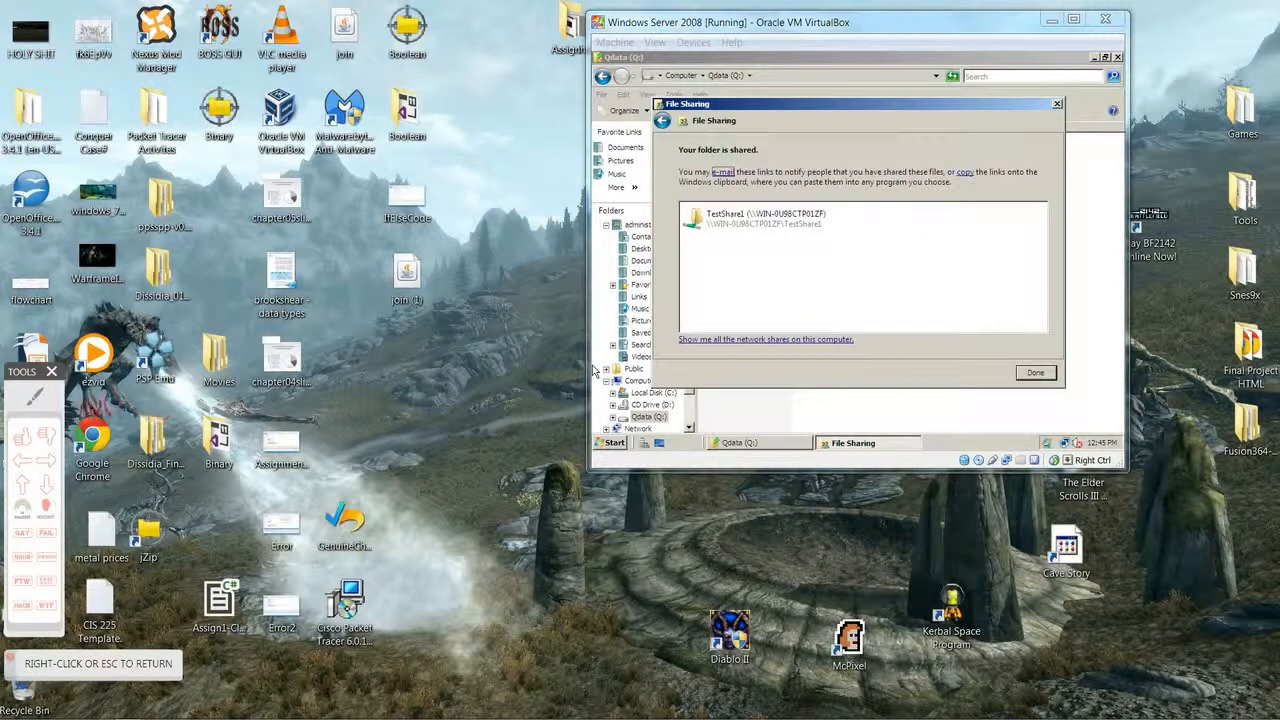
pyautogui.rightClick(28, 400)
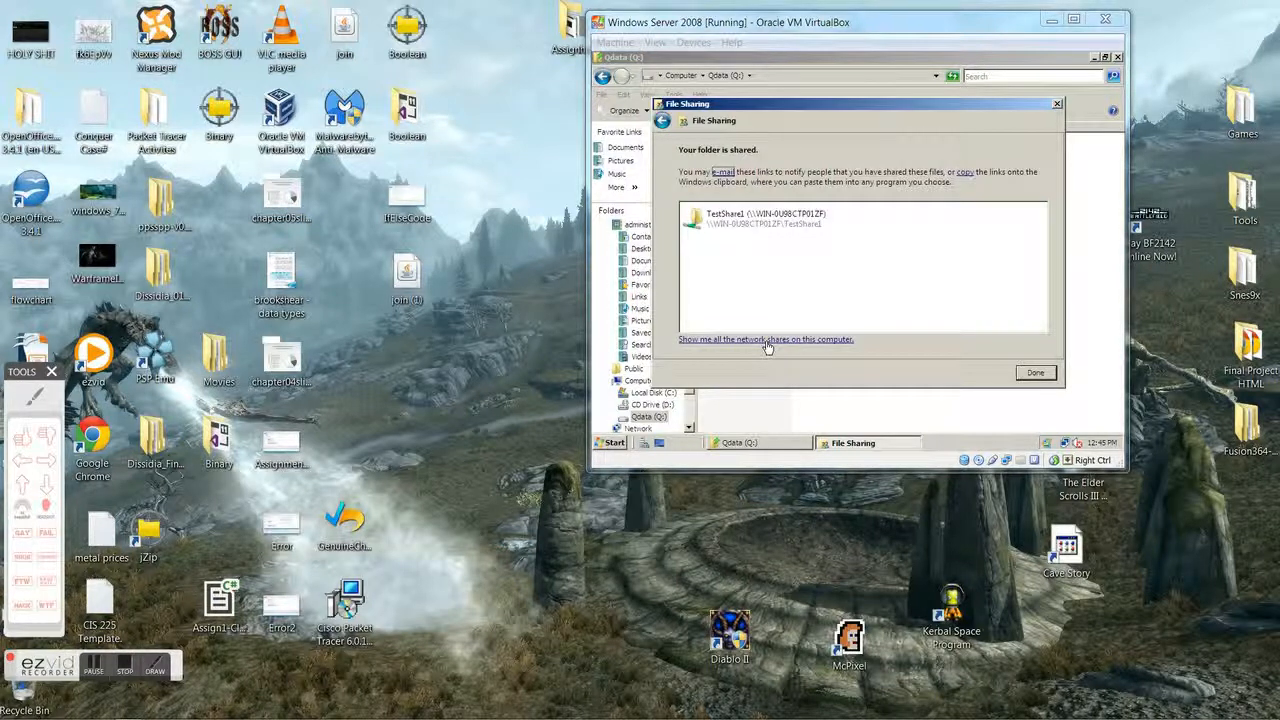
# Step: Finish file sharing for TestShare1 and examine the TestSharing-DL group's share permissions in the folder's advanced sharing settings, leaving them unchanged
pyautogui.click(1035, 373)
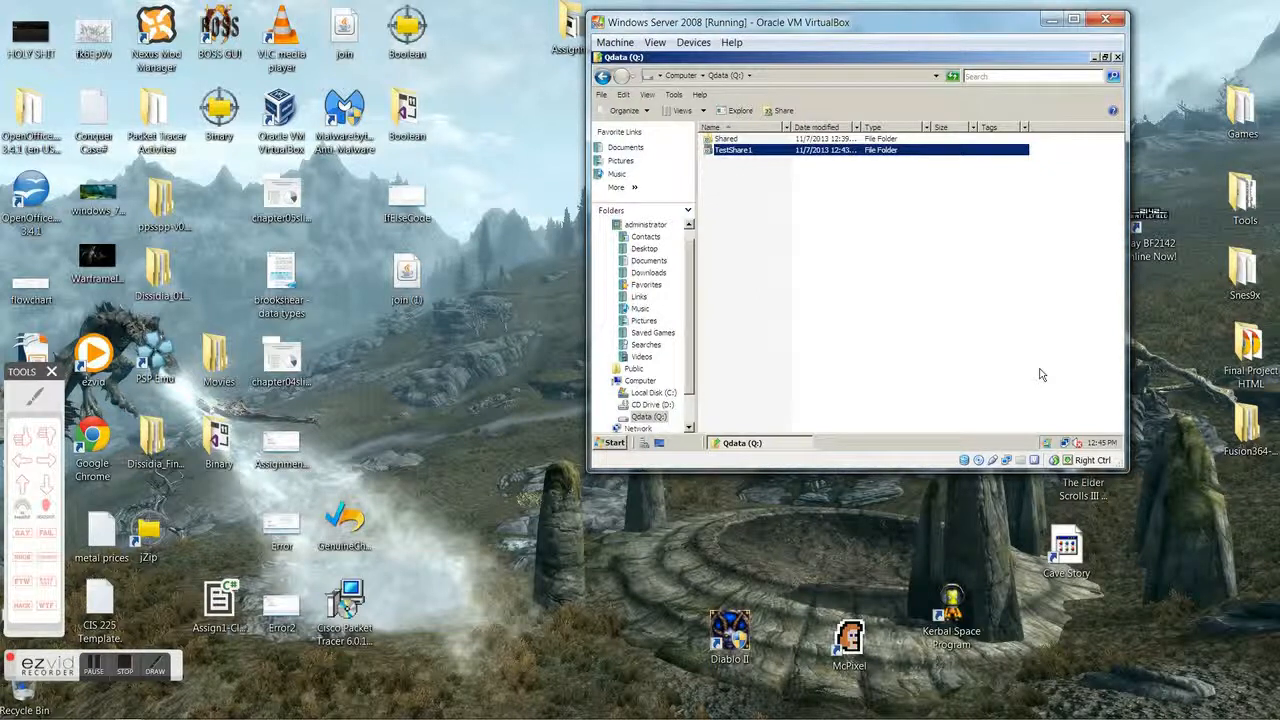
pyautogui.rightClick(750, 153)
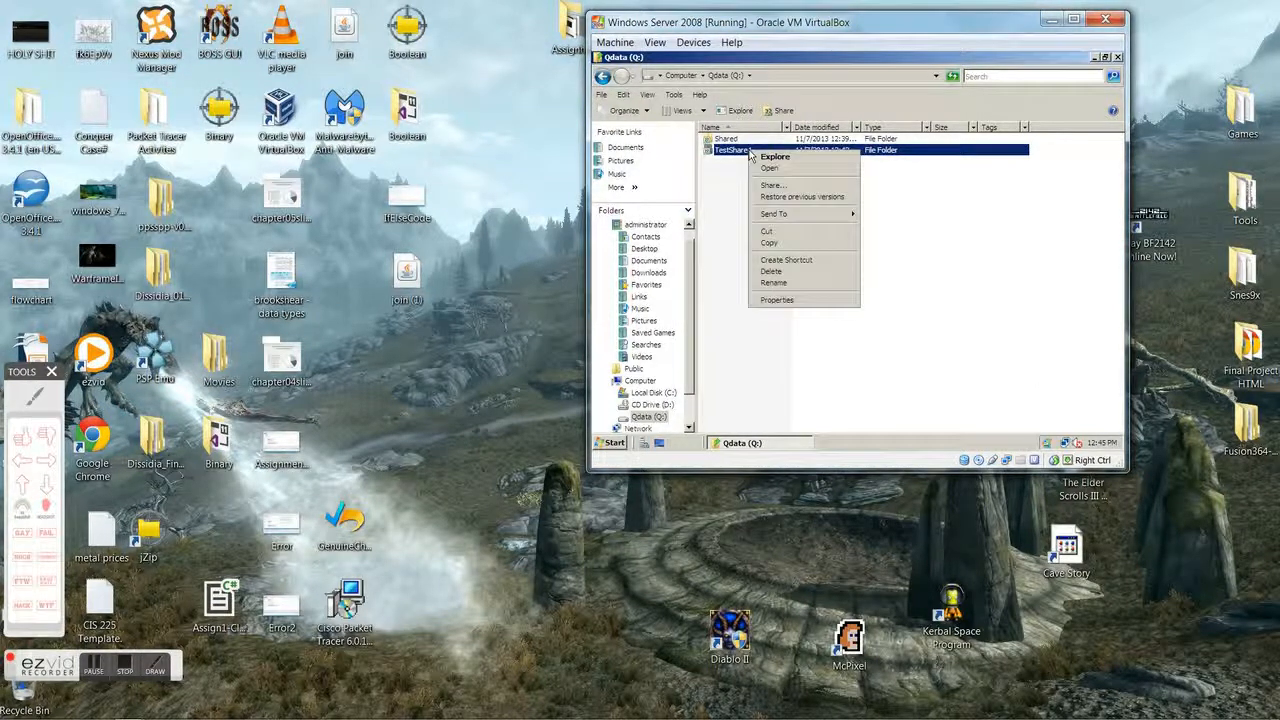
pyautogui.click(778, 301)
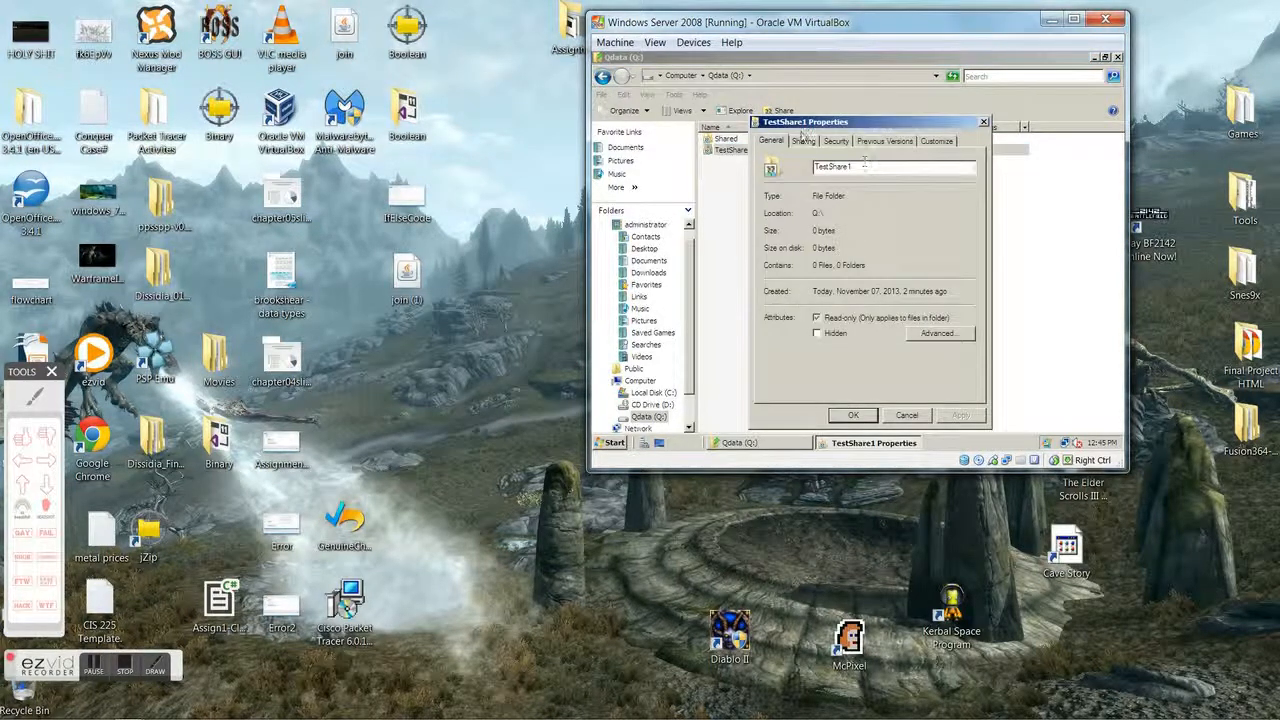
pyautogui.click(804, 141)
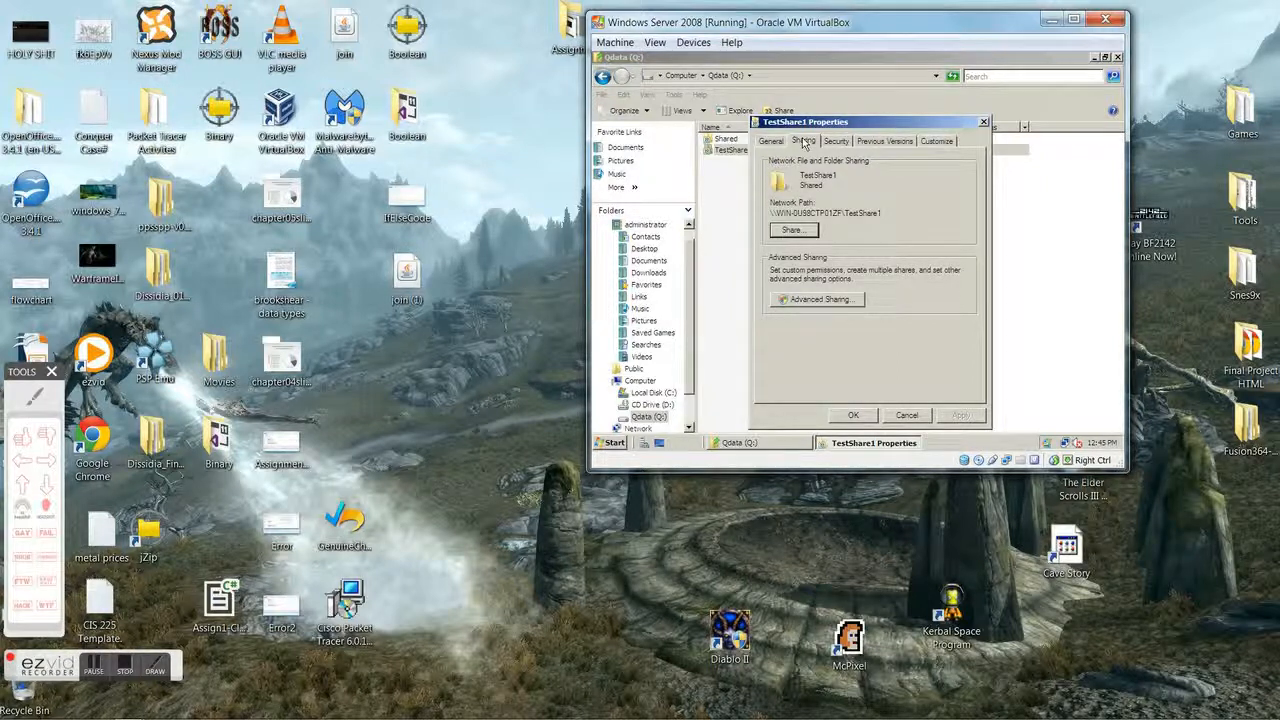
pyautogui.click(820, 298)
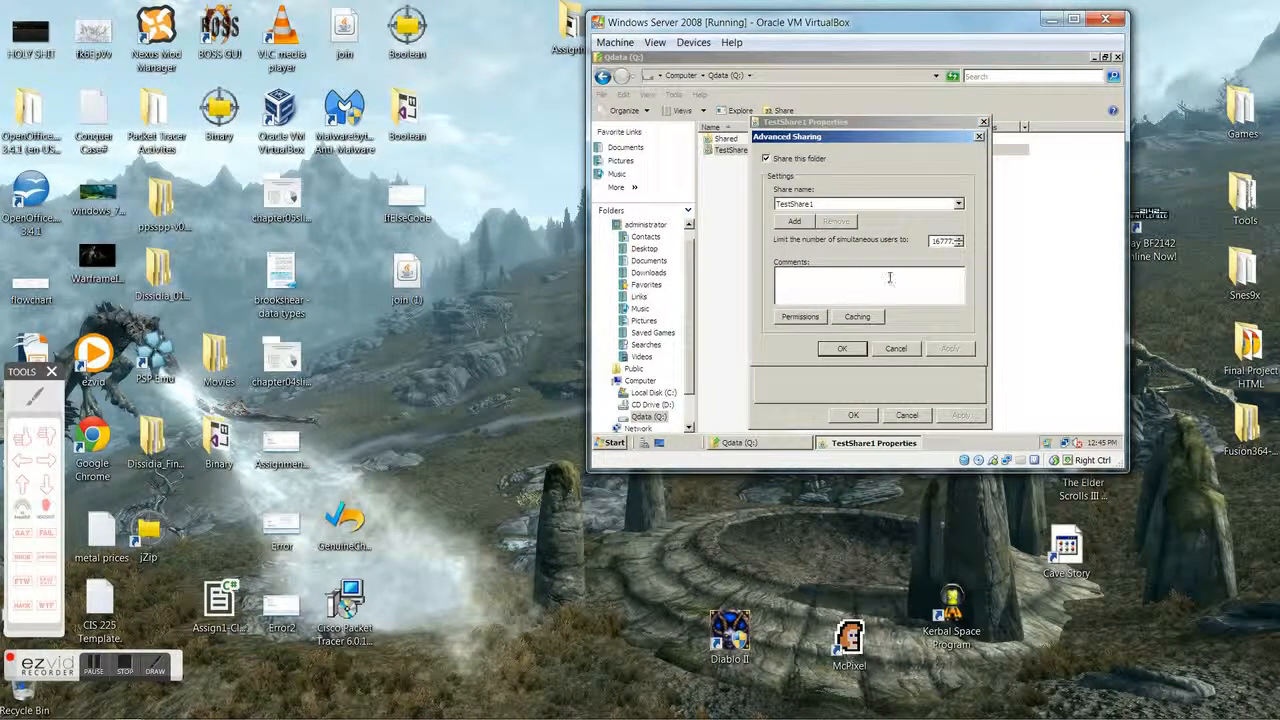
pyautogui.click(802, 316)
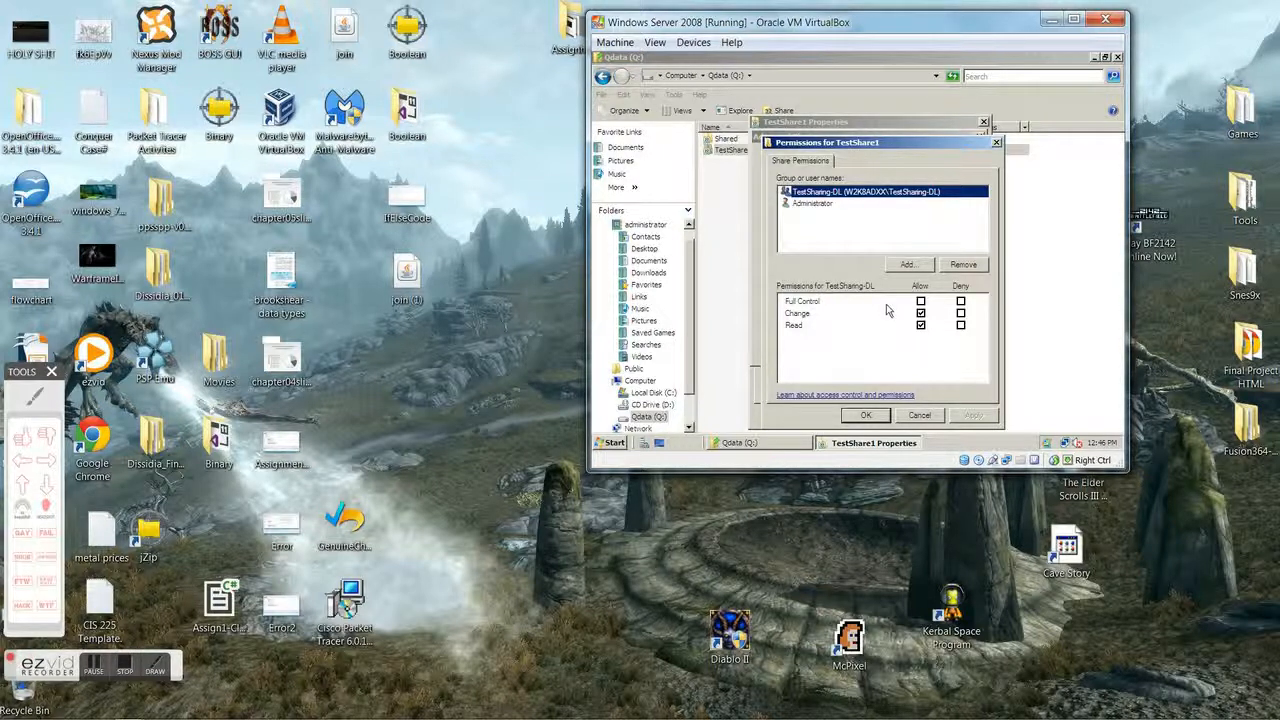
pyautogui.click(869, 416)
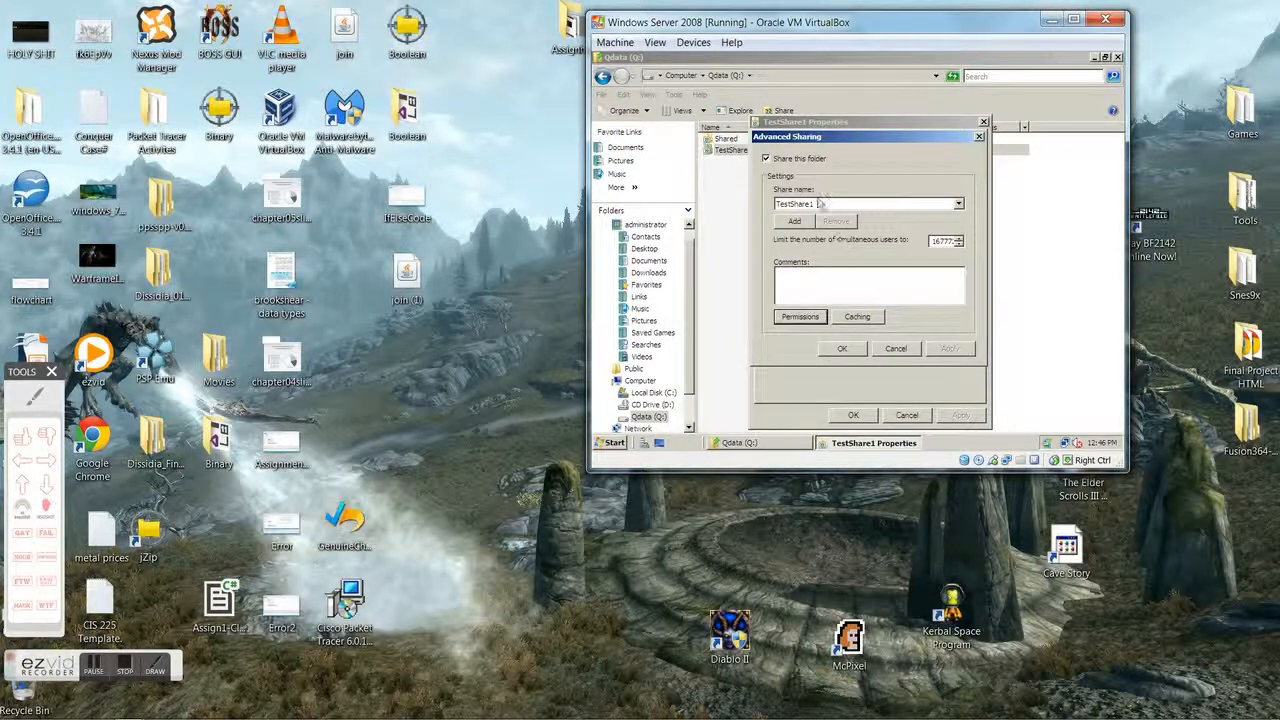
pyautogui.click(905, 419)
pyautogui.click(888, 352)
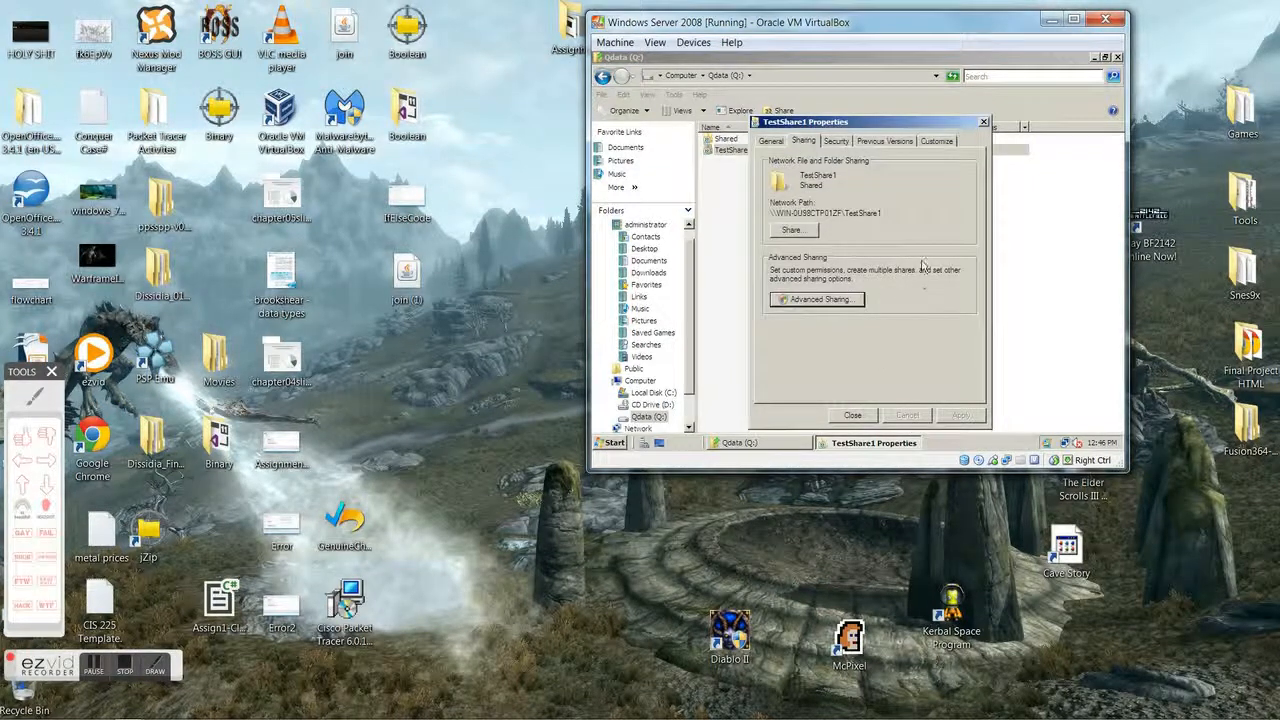
# Step: Examine the security permissions of the TestSharing-DL and Administrators groups in TestShare1's properties, then close the properties
pyautogui.click(836, 142)
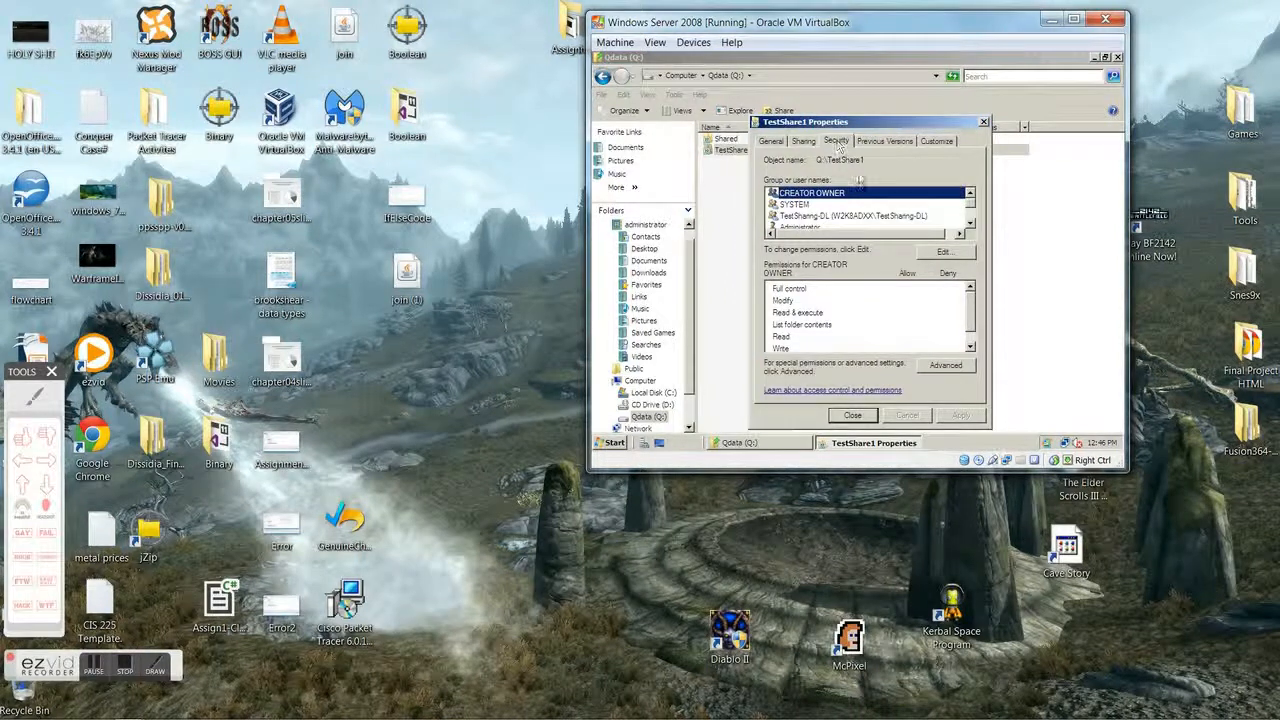
pyautogui.scroll(-2, 854, 210)
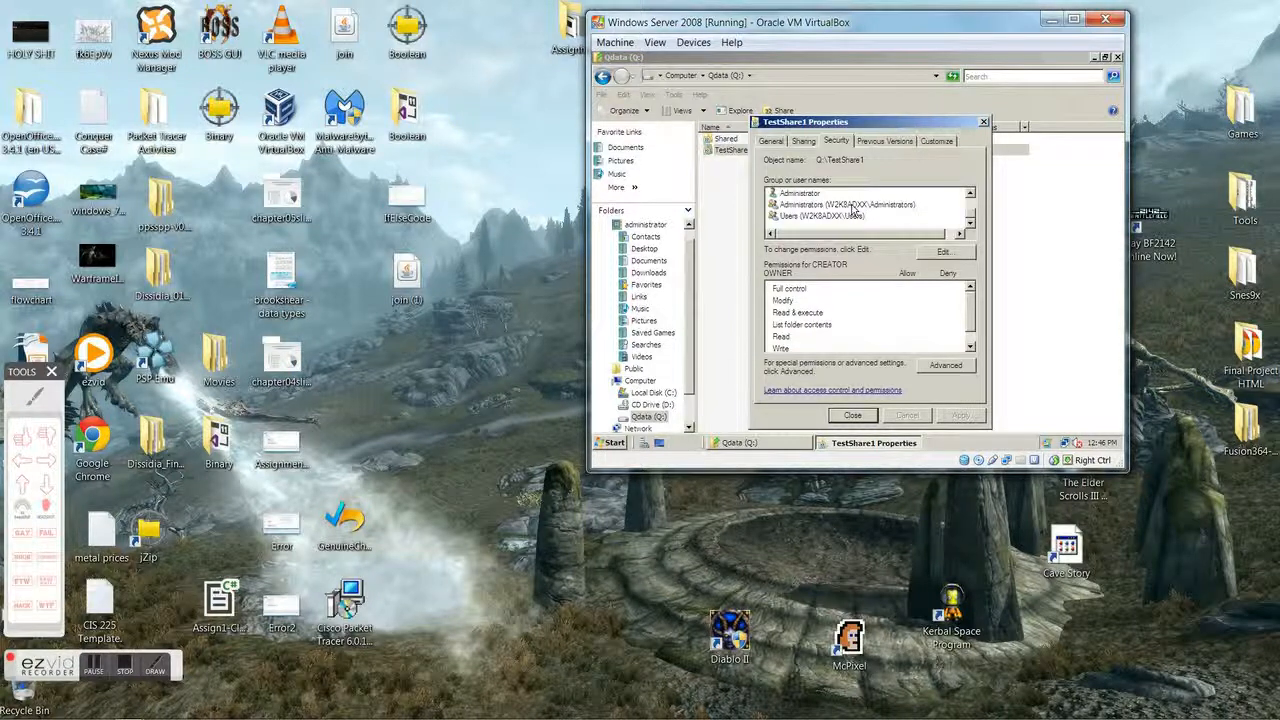
pyautogui.scroll(1, 841, 210)
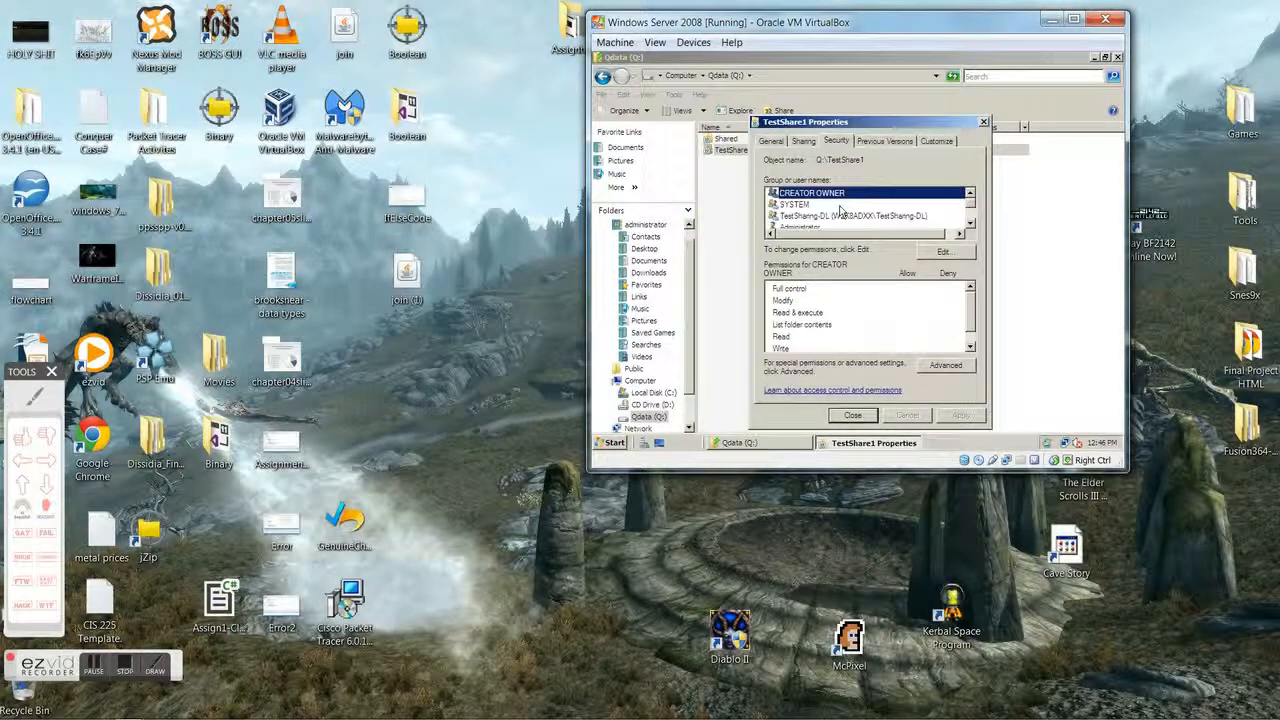
pyautogui.scroll(-1, 841, 210)
pyautogui.scroll(1, 841, 210)
pyautogui.click(838, 205)
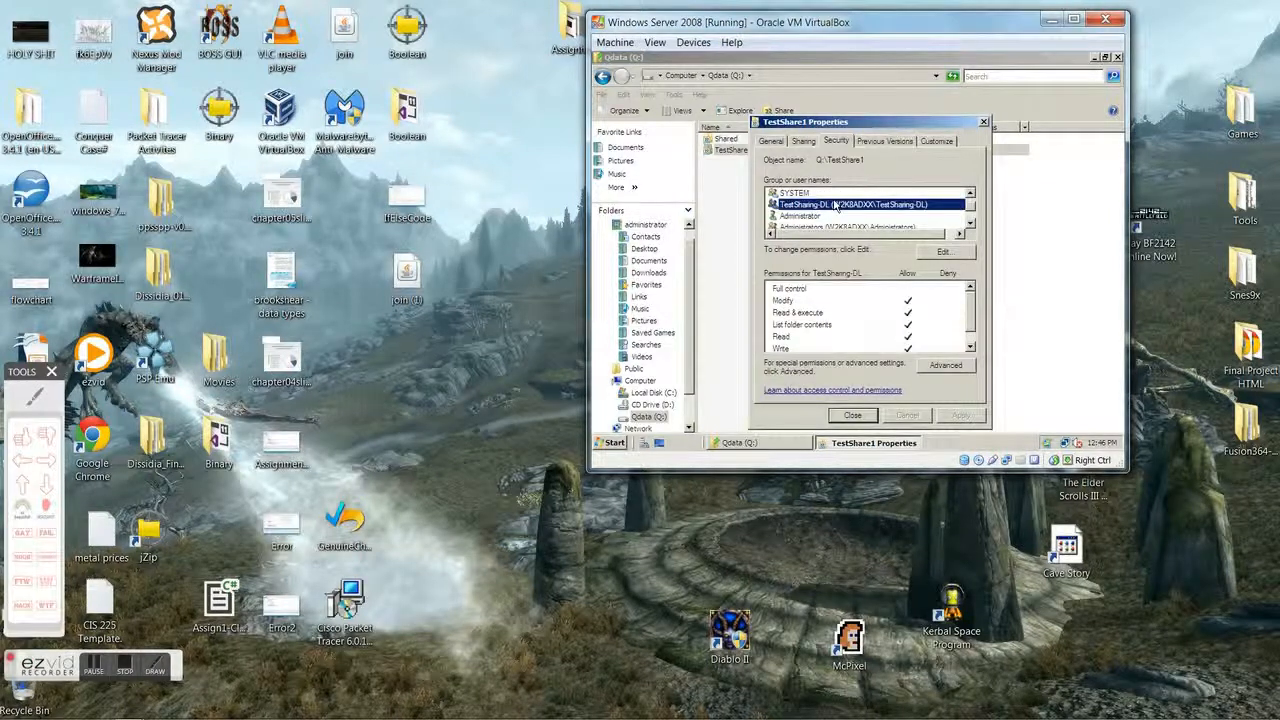
pyautogui.scroll(-1, 838, 205)
pyautogui.click(838, 205)
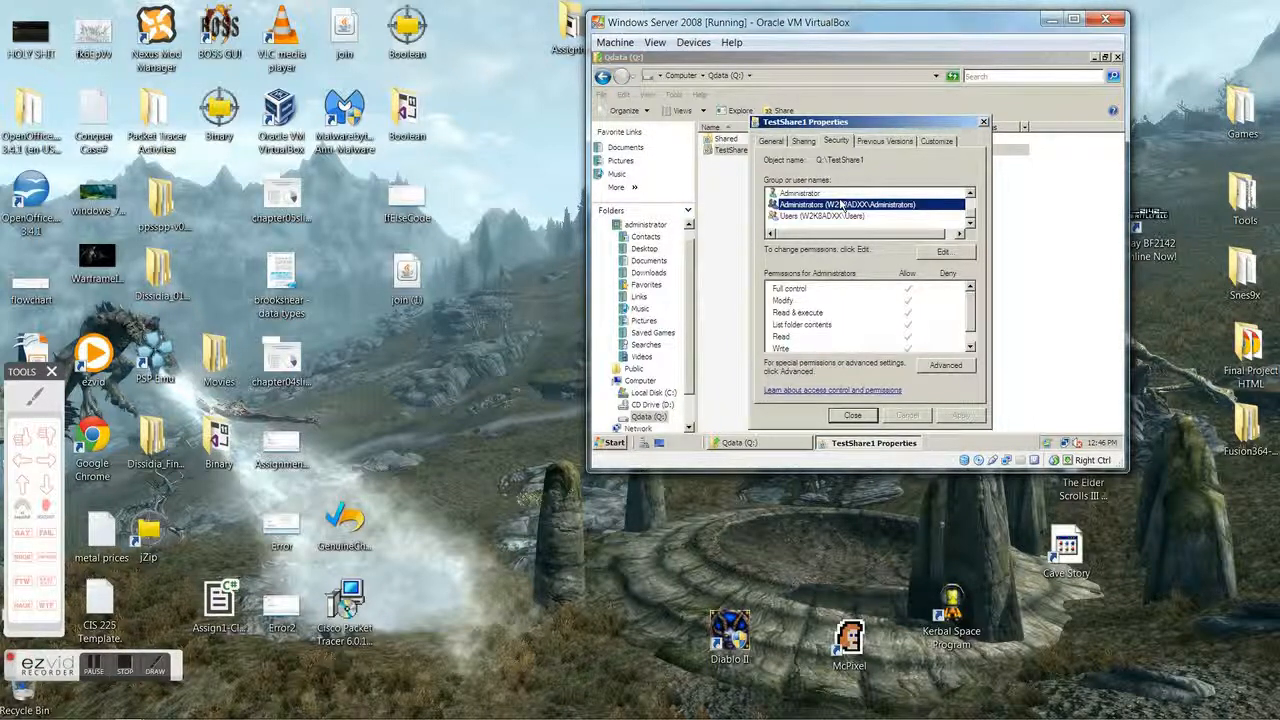
pyautogui.scroll(1, 830, 203)
pyautogui.click(804, 227)
pyautogui.scroll(-1, 811, 214)
pyautogui.click(820, 206)
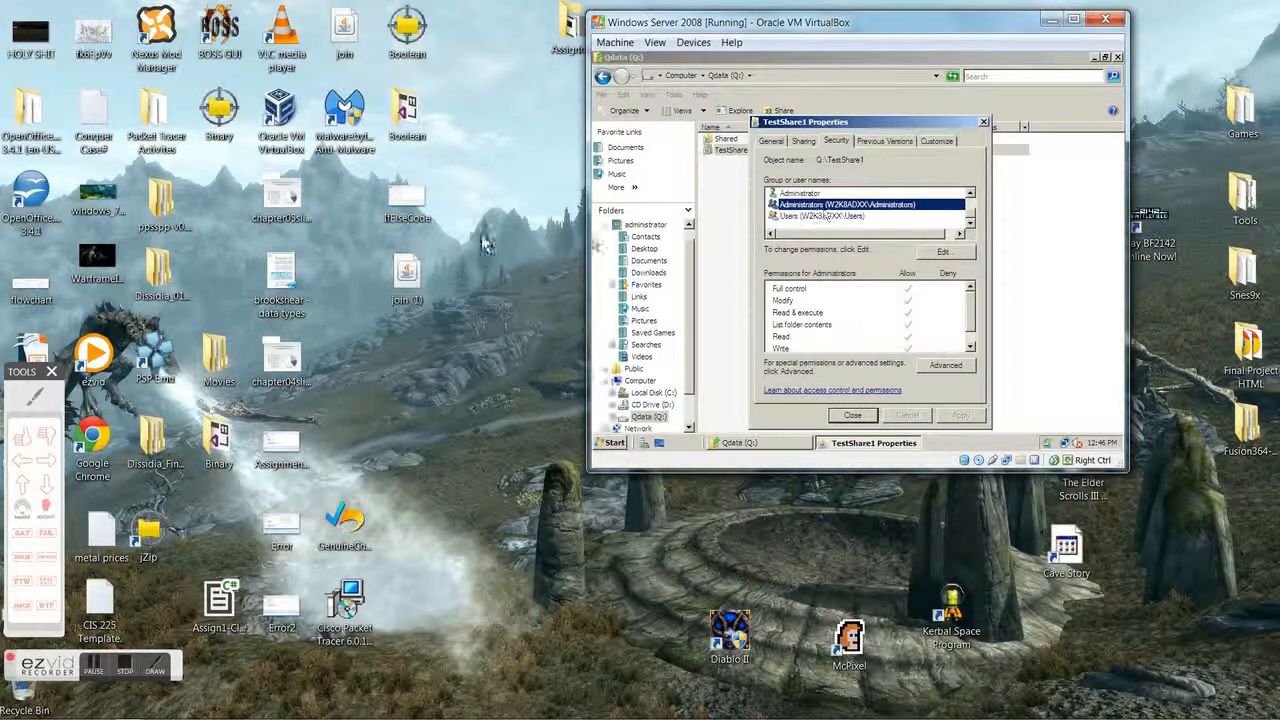
pyautogui.click(97, 672)
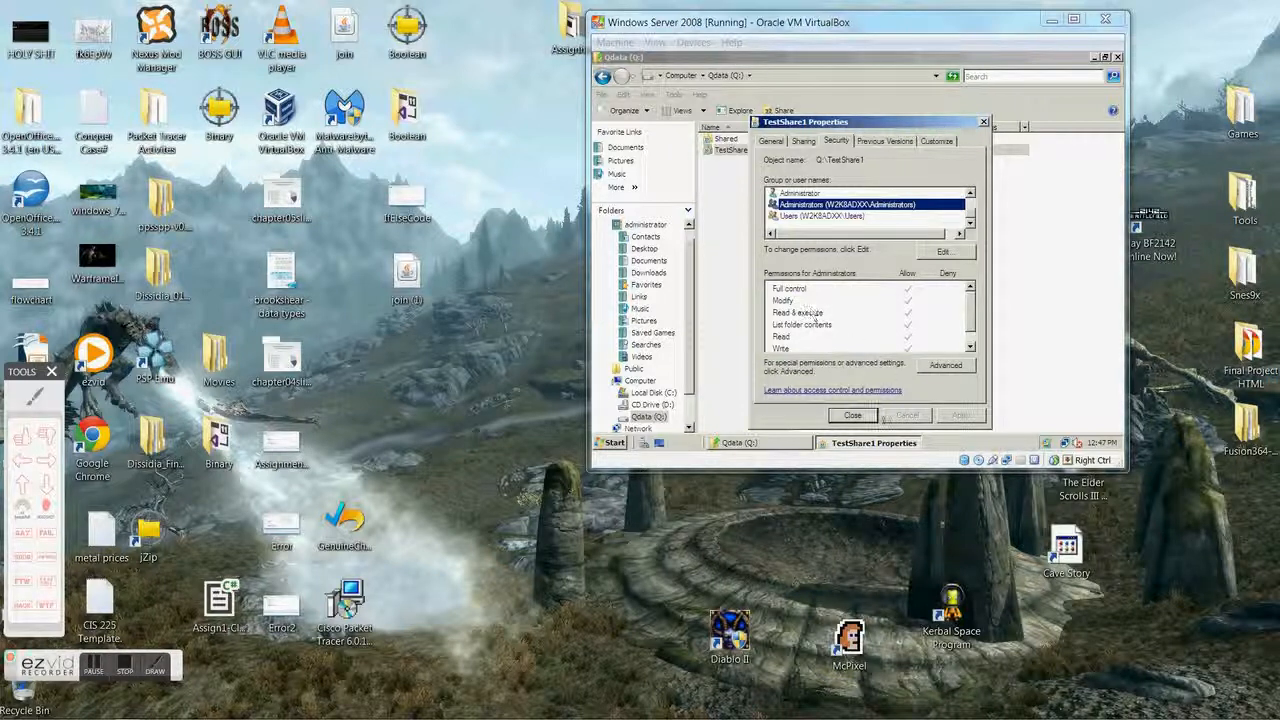
pyautogui.click(862, 416)
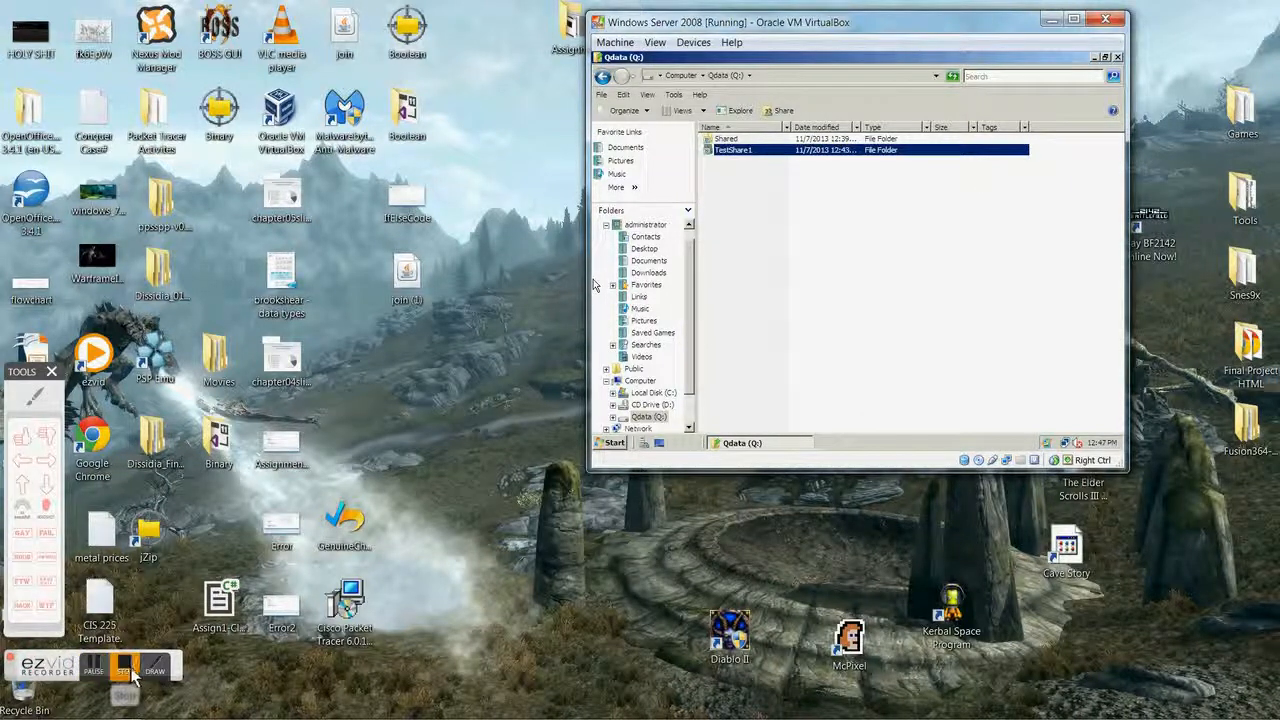
pyautogui.click(124, 668)
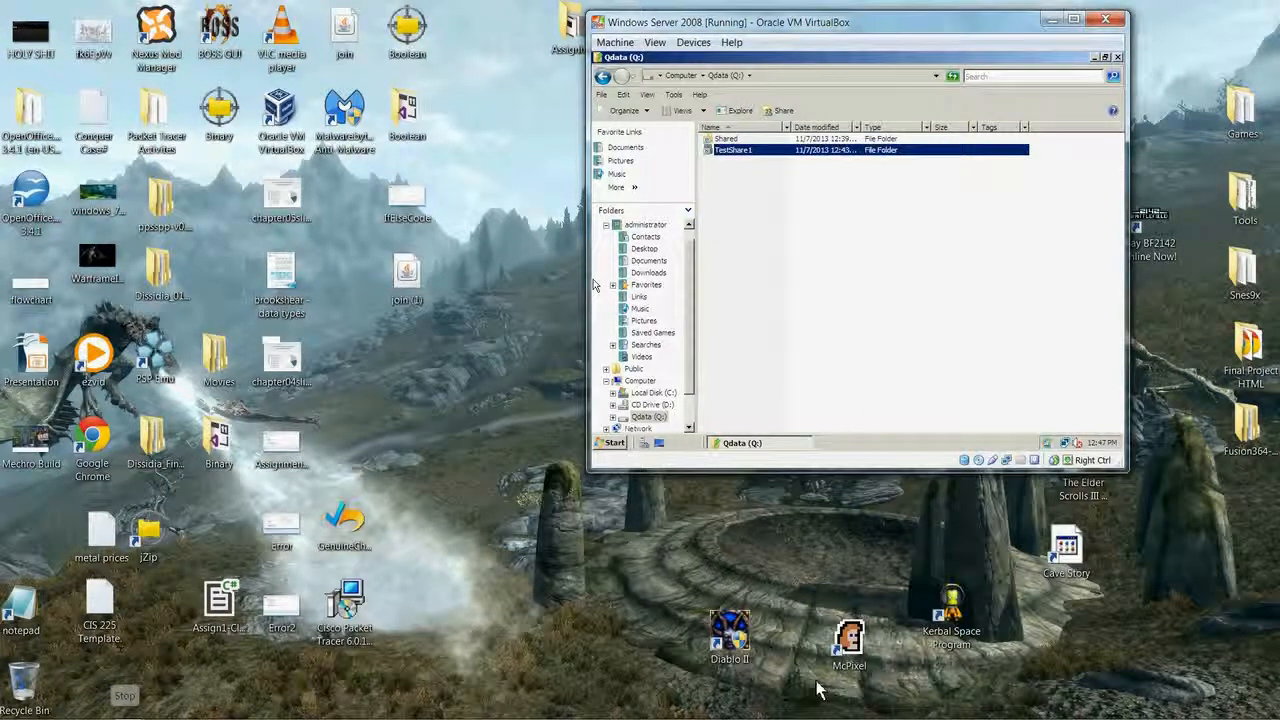